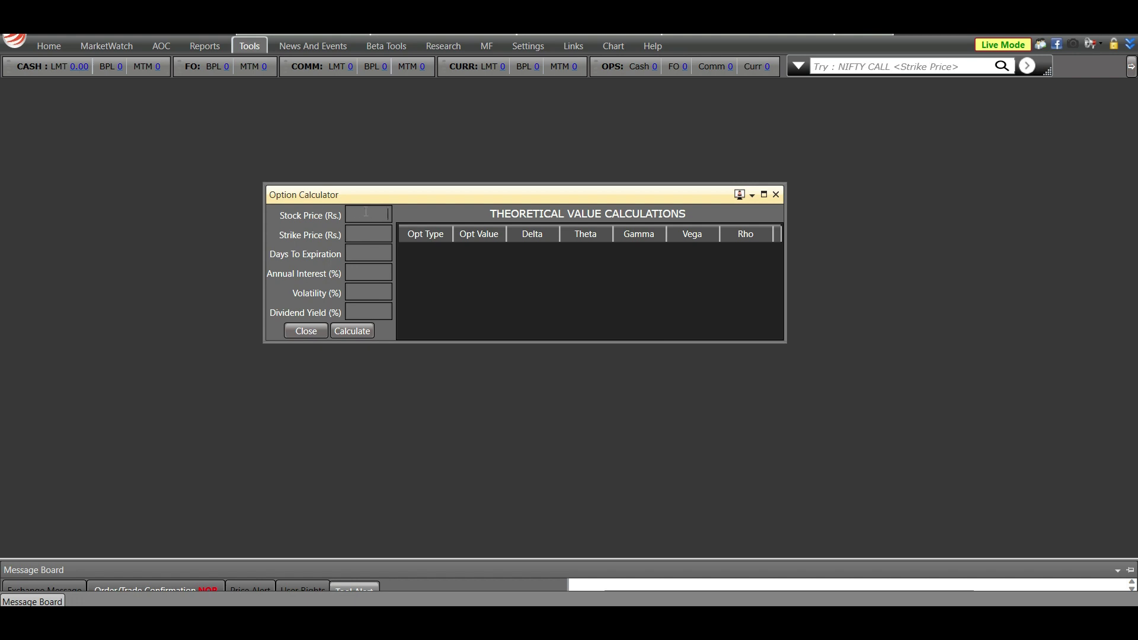
Calculate theoretical option values for stock price 100, strike price 90, 30 days to expiration, 10% annual interest, 10% volatility and 0% dividend yield
{"action": "type", "text": "100"}
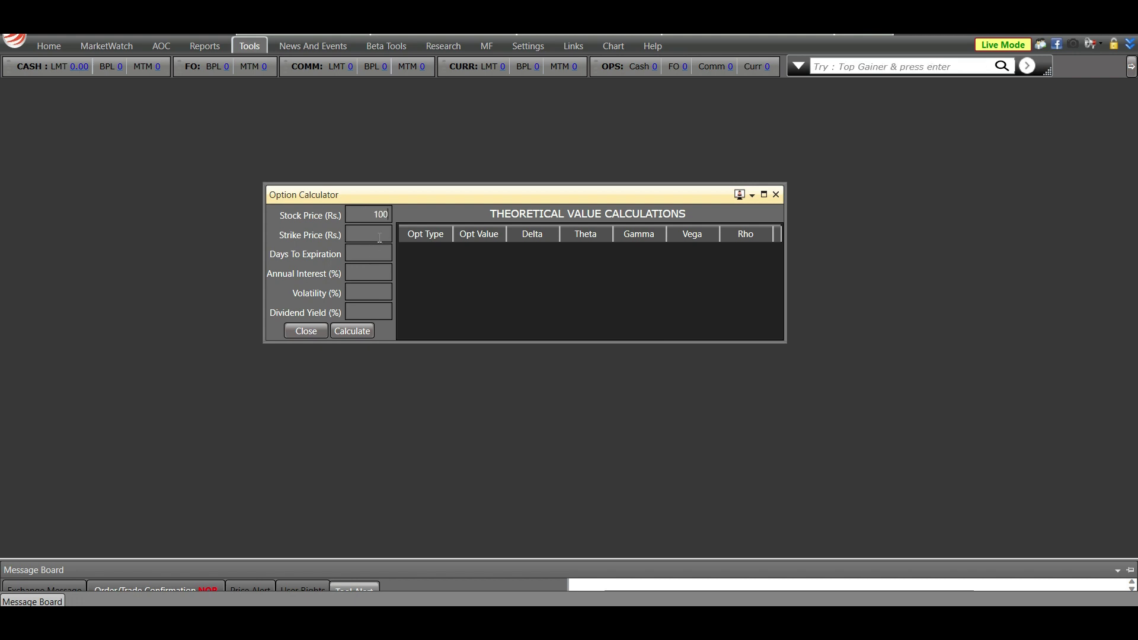
{"action": "type", "text": "90"}
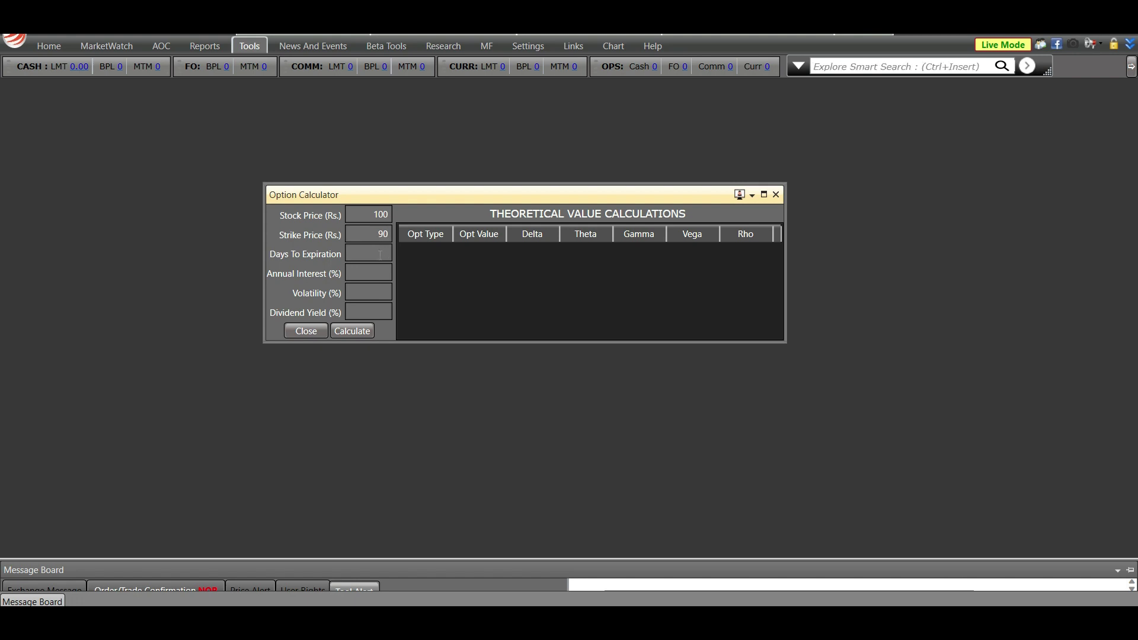
{"action": "type", "text": "30"}
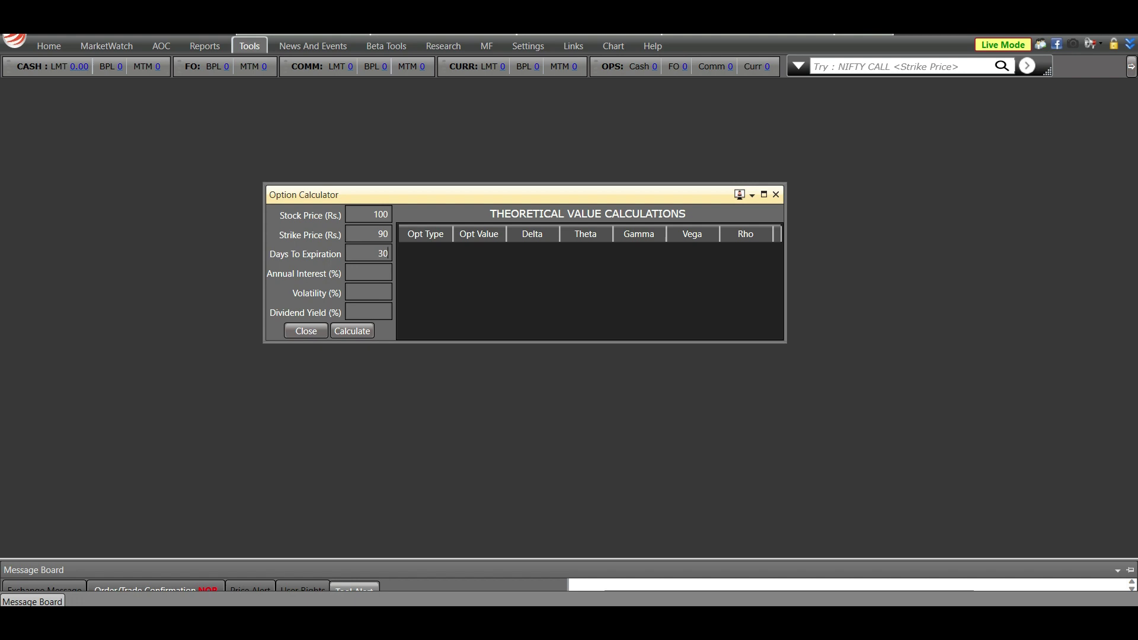
{"action": "left_click", "coordinate": [384, 272]}
{"action": "type", "text": "10"}
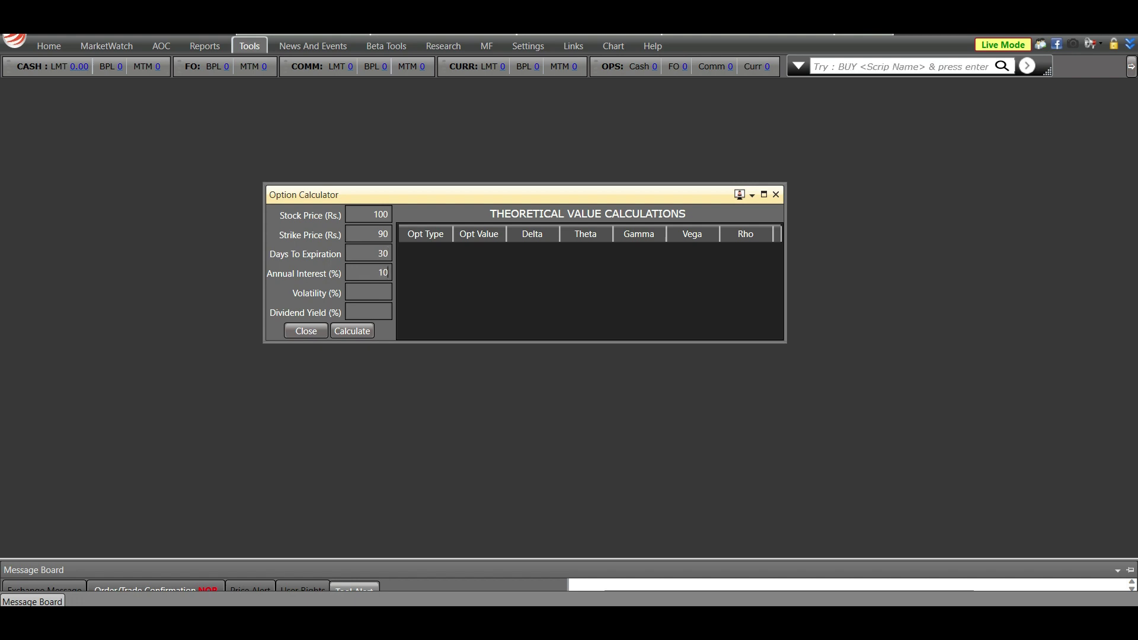
{"action": "left_click", "coordinate": [384, 292]}
{"action": "type", "text": "10"}
{"action": "left_click", "coordinate": [388, 311]}
{"action": "type", "text": "0"}
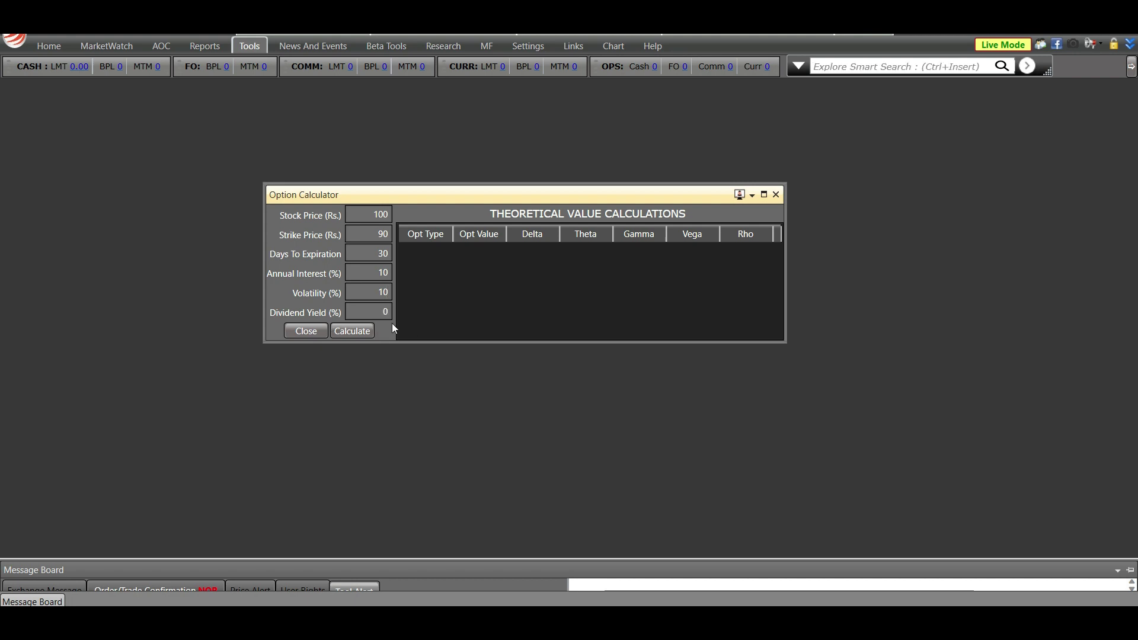
{"action": "left_click", "coordinate": [357, 332]}
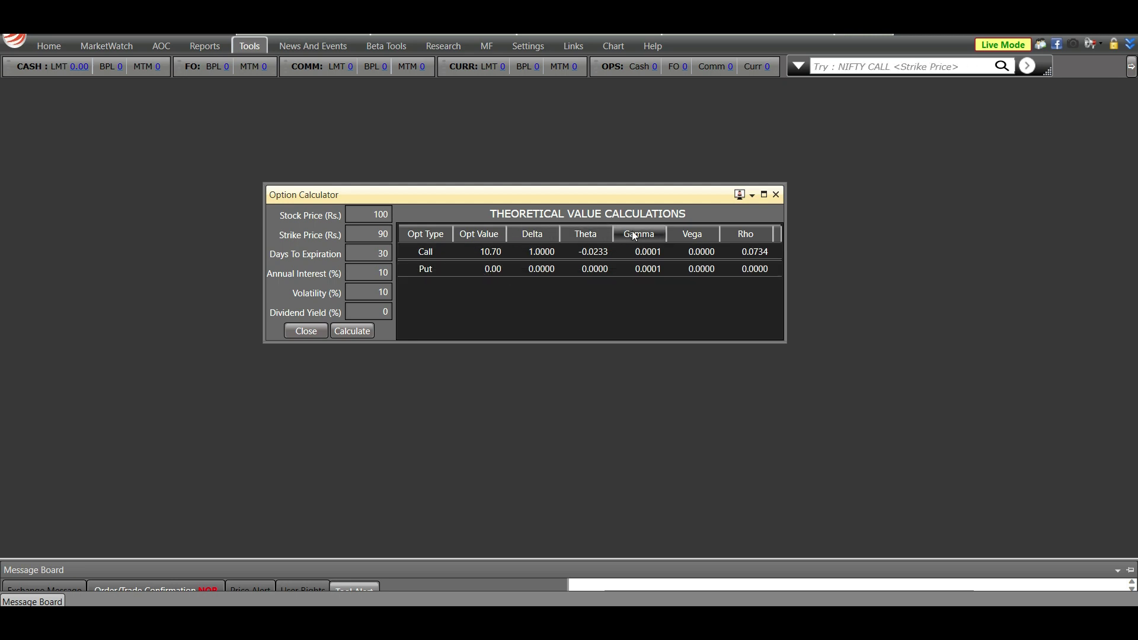
Set the days to expiration to 5 and recalculate the option values
{"action": "left_click_drag", "start_coordinate": [378, 254], "coordinate": [394, 253]}
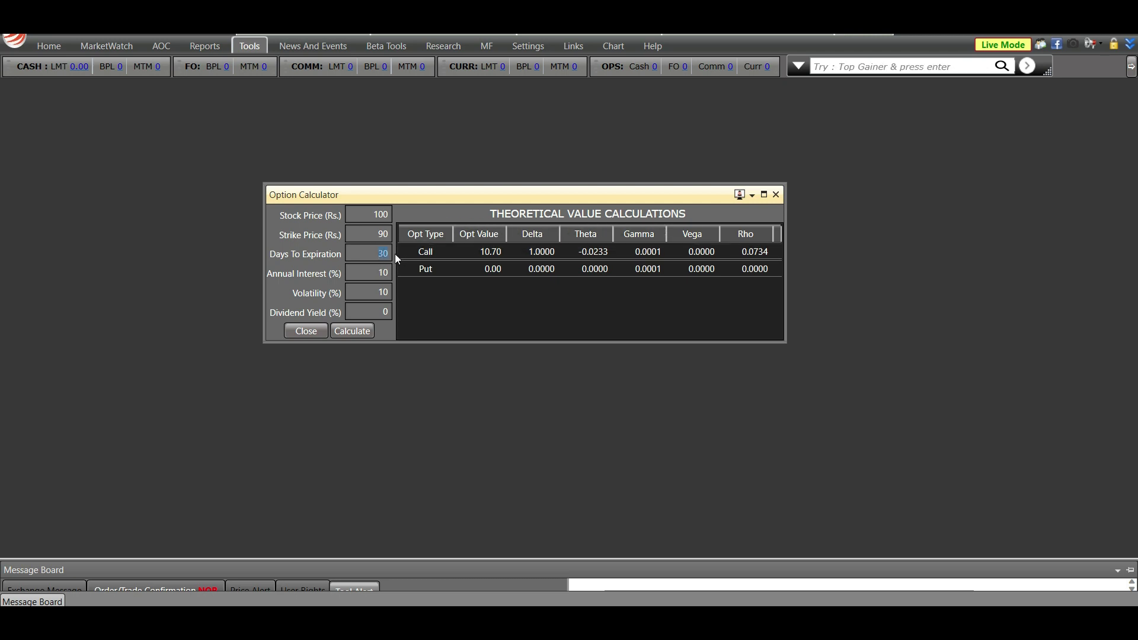
{"action": "type", "text": "5"}
{"action": "left_click", "coordinate": [356, 333]}
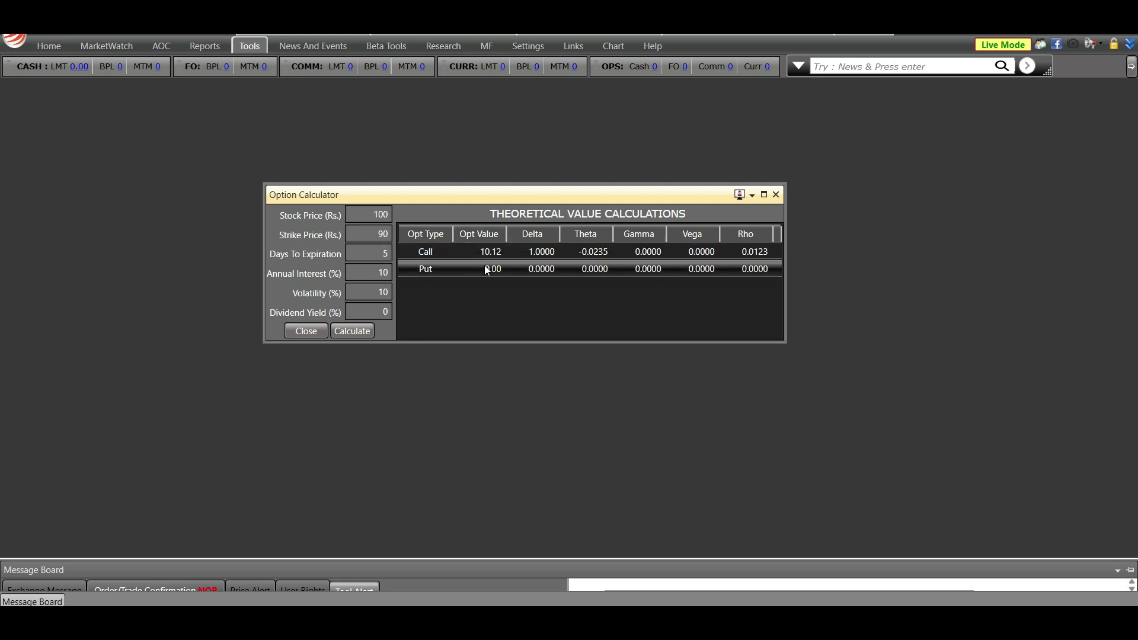
Set the volatility to 5% and the dividend yield to 2%, and recalculate the option values
{"action": "double_click", "coordinate": [392, 292]}
{"action": "key", "text": "BackSpace"}
{"action": "type", "text": "5"}
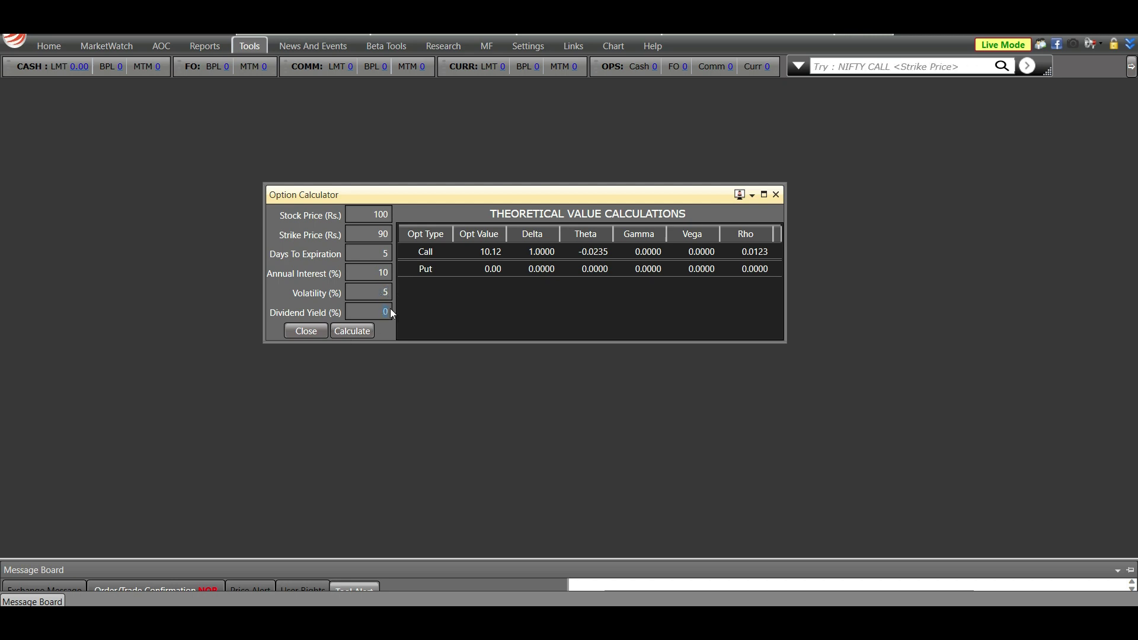
{"action": "type", "text": "2"}
{"action": "left_click", "coordinate": [352, 333]}
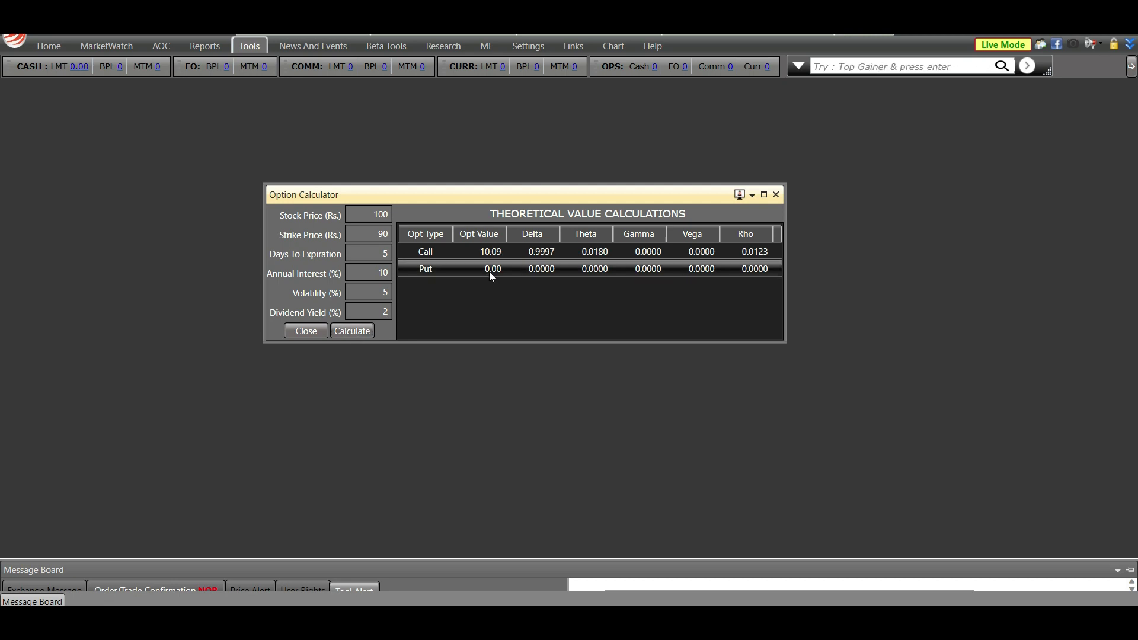
Set the dividend yield to 0% and try to recalculate the option values with a volatility of 0%
{"action": "double_click", "coordinate": [384, 292]}
{"action": "key", "text": "Tab"}
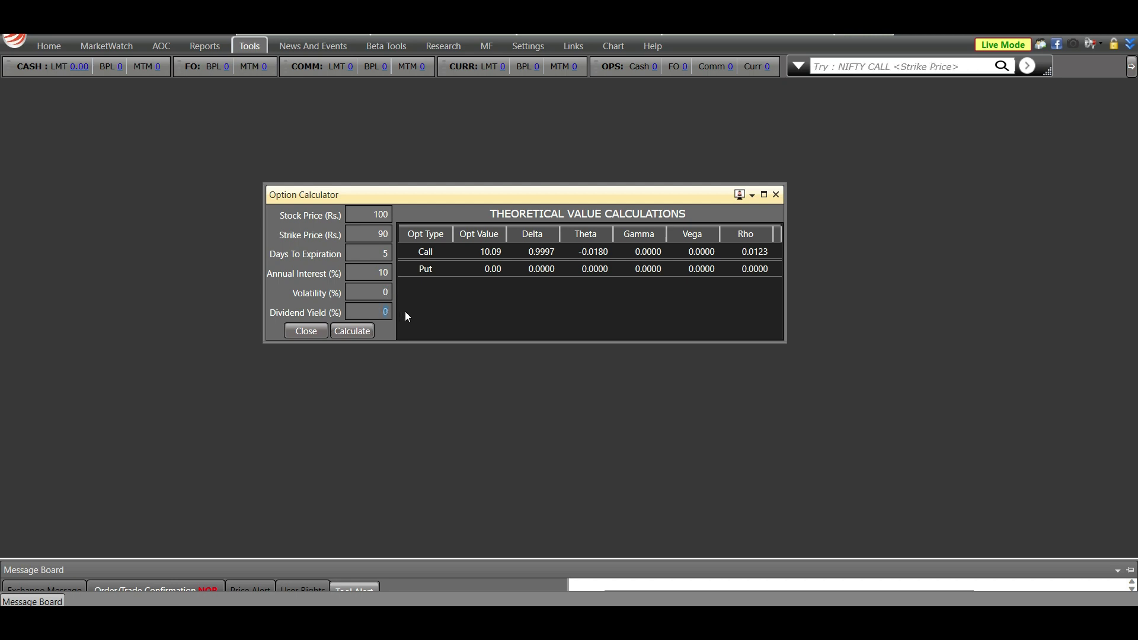
{"action": "left_click", "coordinate": [360, 331]}
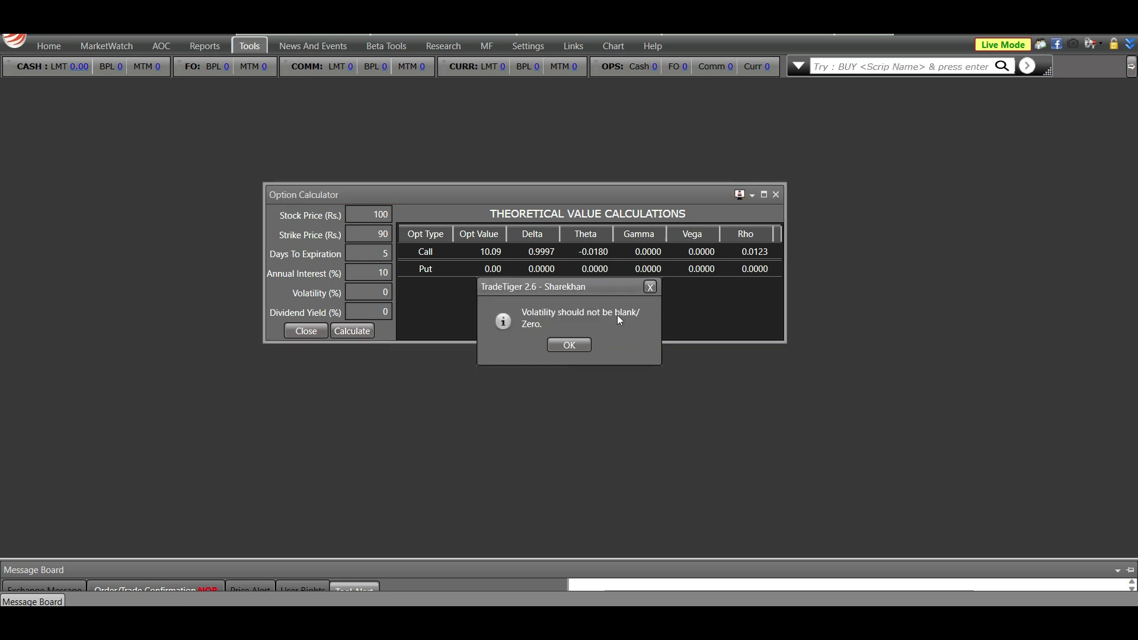
{"action": "left_click", "coordinate": [561, 346]}
Recalculate the option values with 10% volatility, 6% annual interest and 10 days to expiration
{"action": "left_click", "coordinate": [383, 293]}
{"action": "key", "text": "BackSpace"}
{"action": "type", "text": "10"}
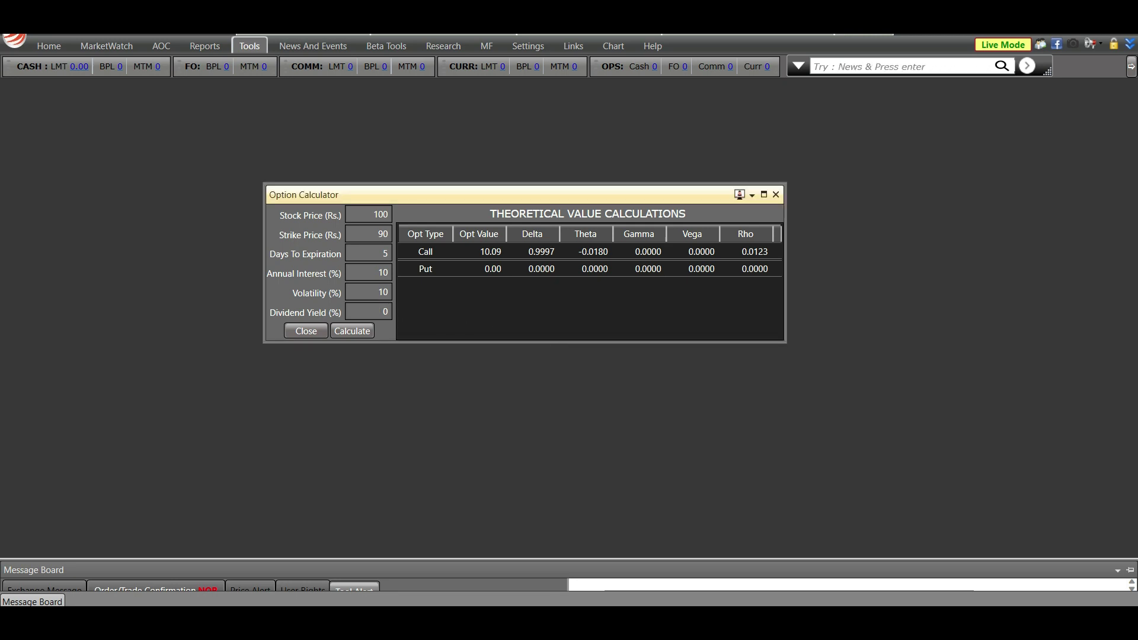
{"action": "key", "text": "shift+Tab"}
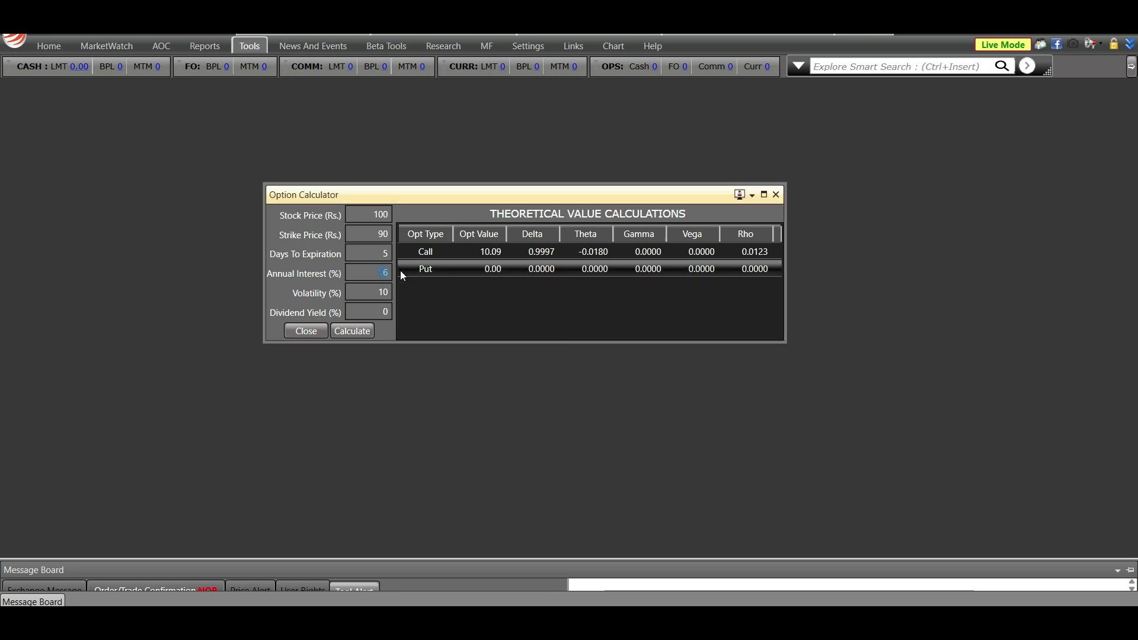
{"action": "type", "text": "10"}
{"action": "left_click", "coordinate": [349, 332]}
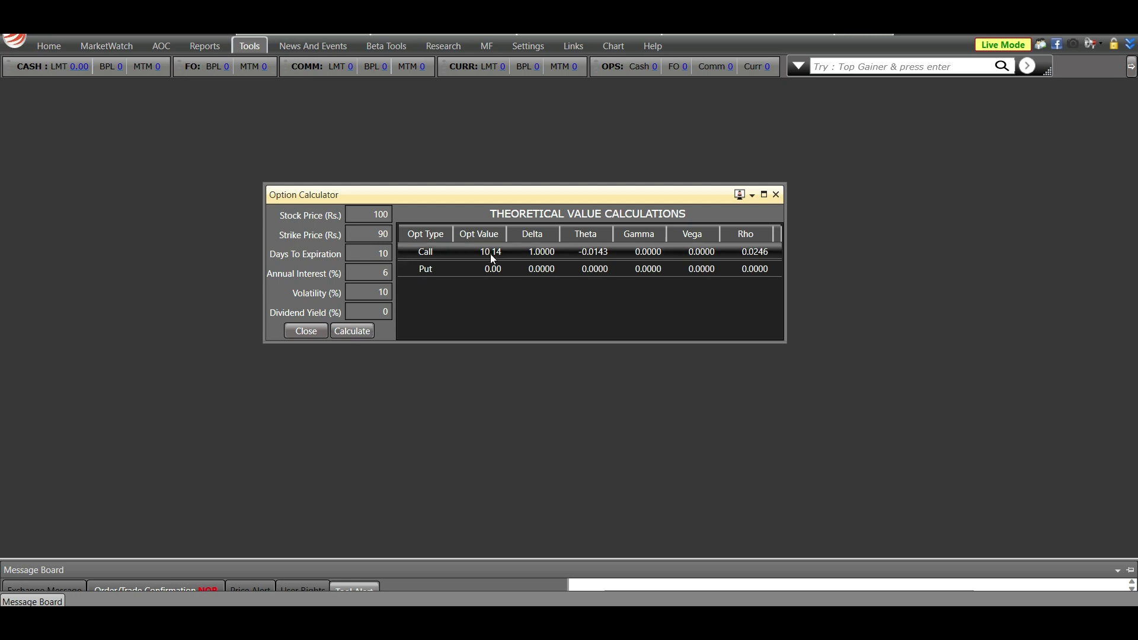
Recalculate the option values with a strike price of 110, and again with 10% annual interest and 14% volatility
{"action": "type", "text": "110"}
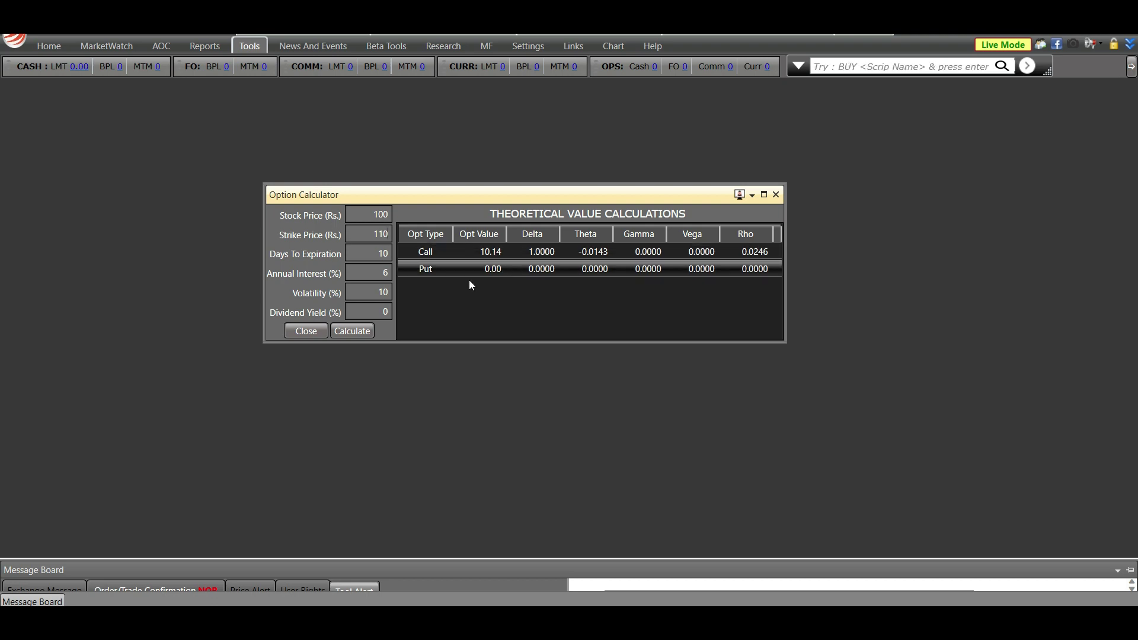
{"action": "left_click", "coordinate": [351, 331]}
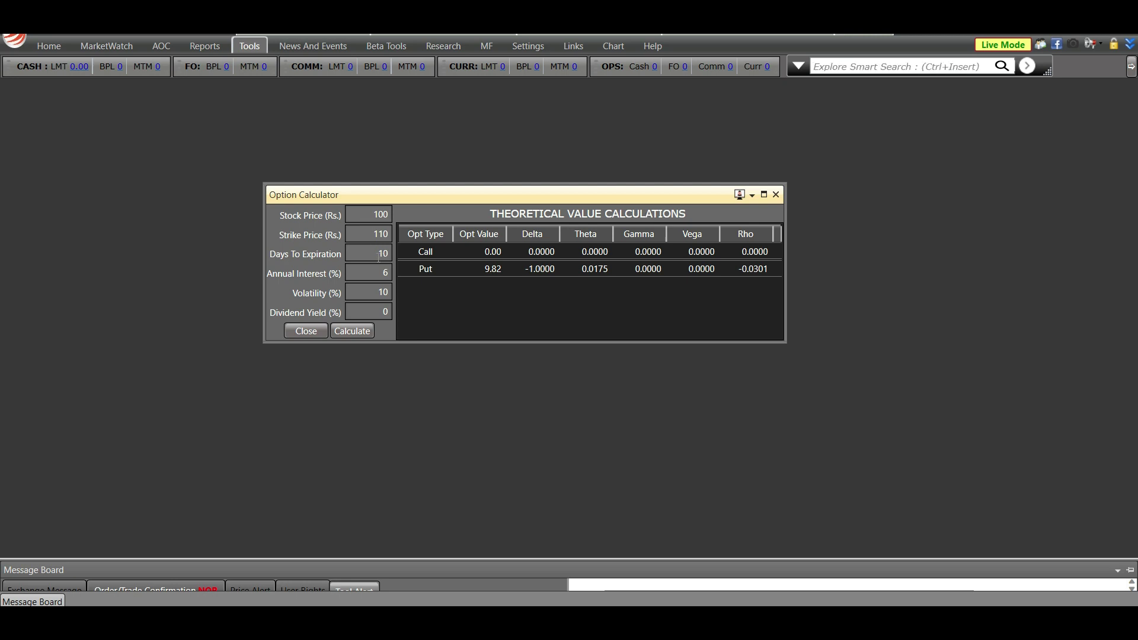
{"action": "double_click", "coordinate": [384, 272]}
{"action": "type", "text": "10"}
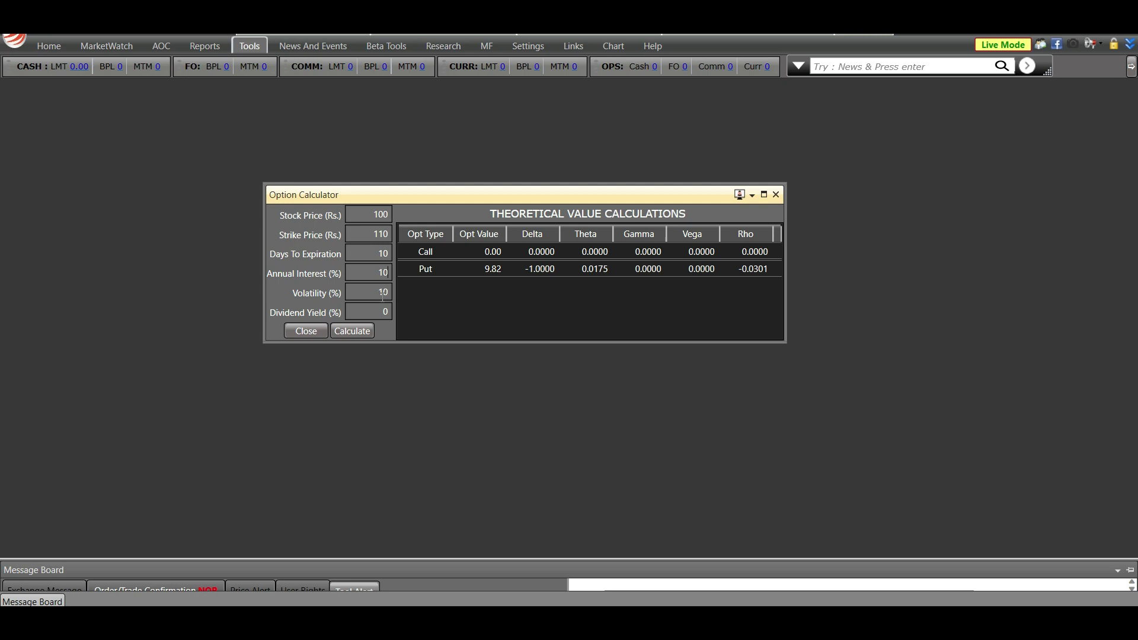
{"action": "key", "text": "BackSpace"}
{"action": "type", "text": "4"}
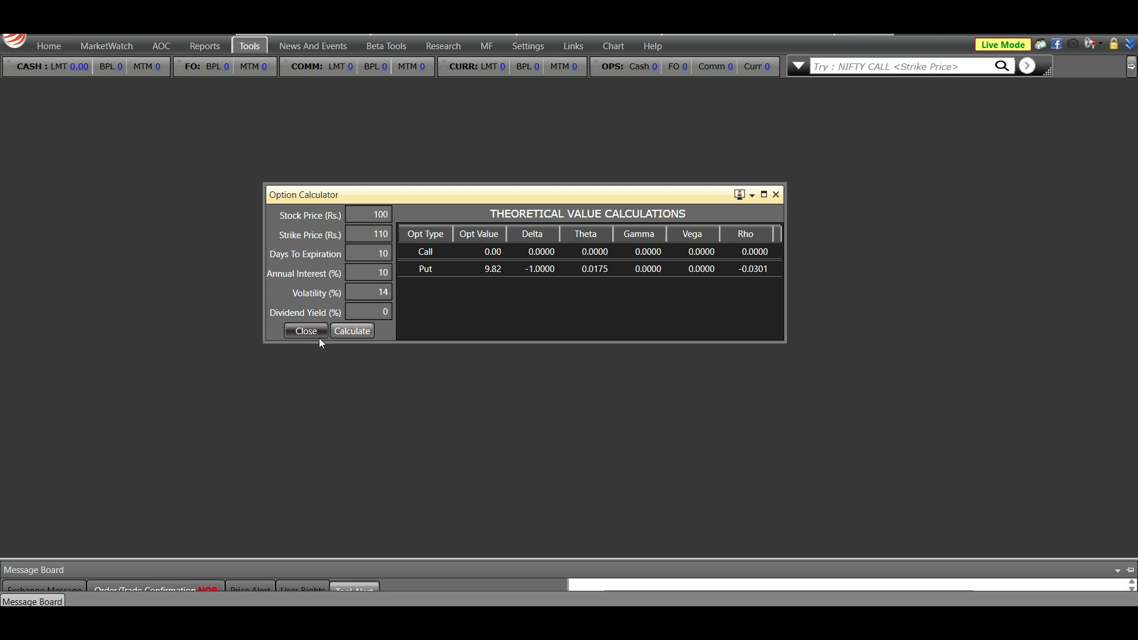
{"action": "left_click", "coordinate": [348, 337]}
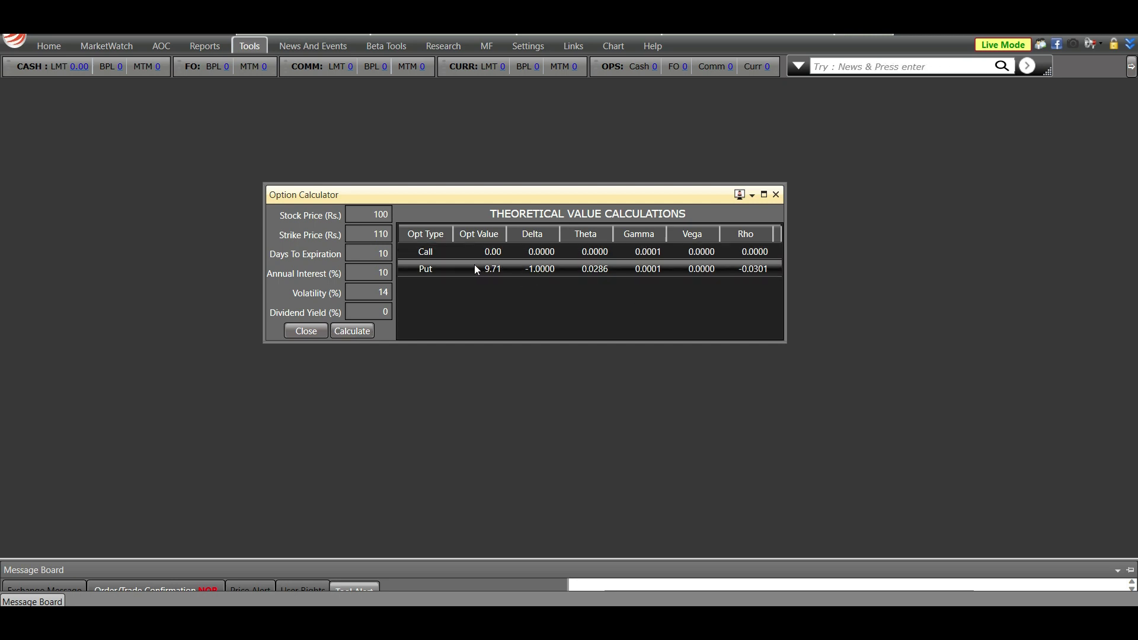
Recalculate the option values with 30 days to expiration and close the Option Calculator
{"action": "double_click", "coordinate": [385, 253]}
{"action": "type", "text": "30"}
{"action": "left_click", "coordinate": [335, 333]}
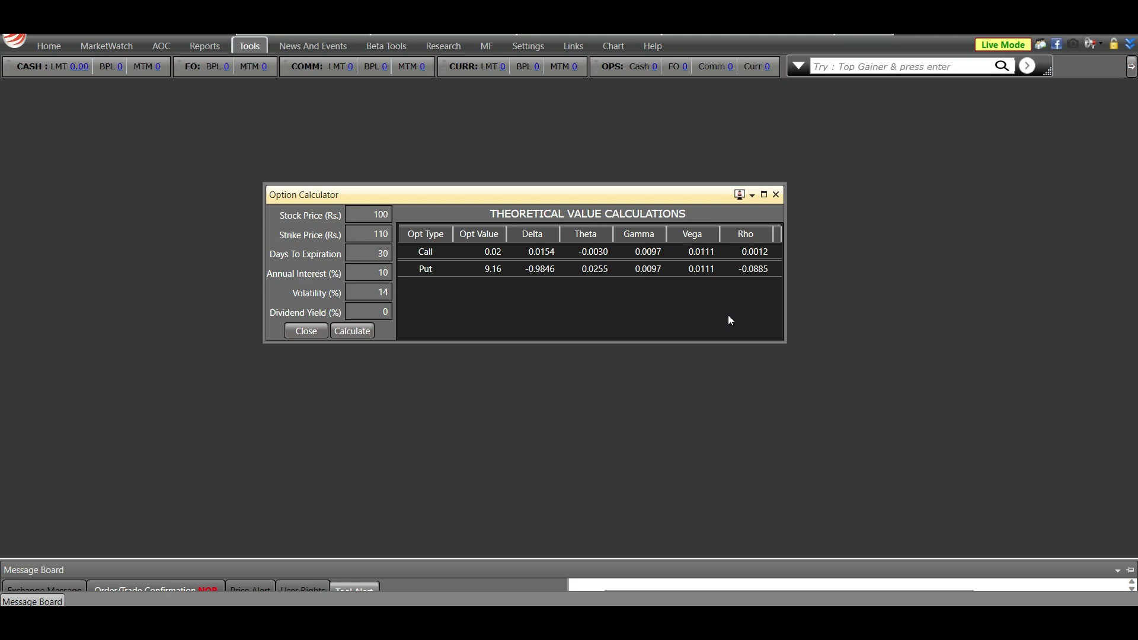
{"action": "left_click", "coordinate": [776, 195]}
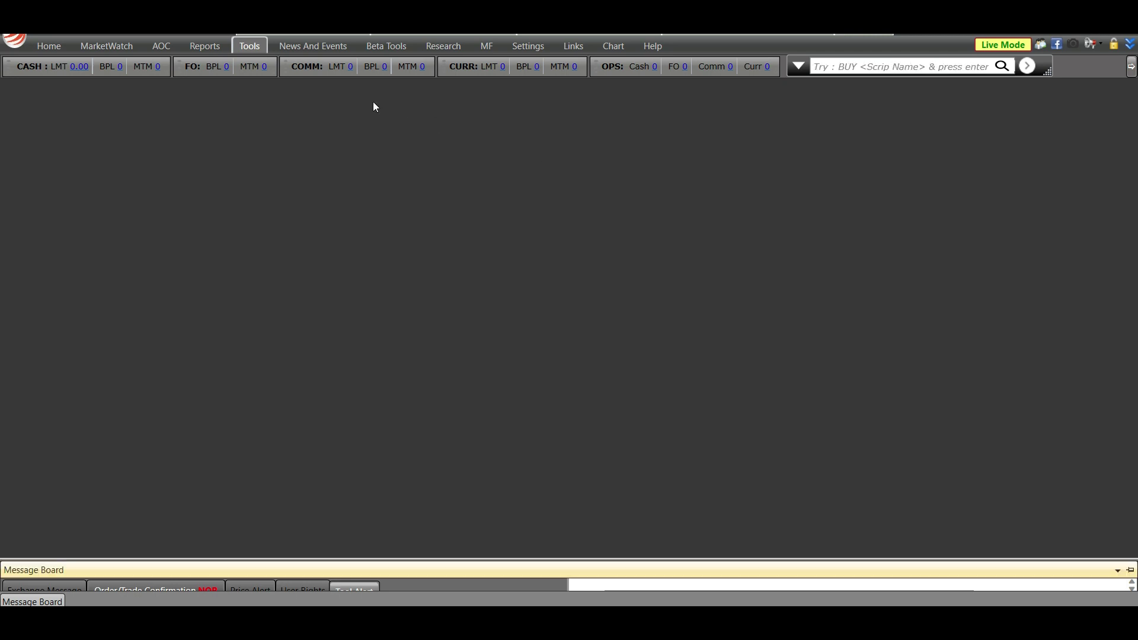
Open the Span Calculator and add the NIFTY 23-Nov-2023 CE 19700 scrip to its grid
{"action": "left_click", "coordinate": [257, 51]}
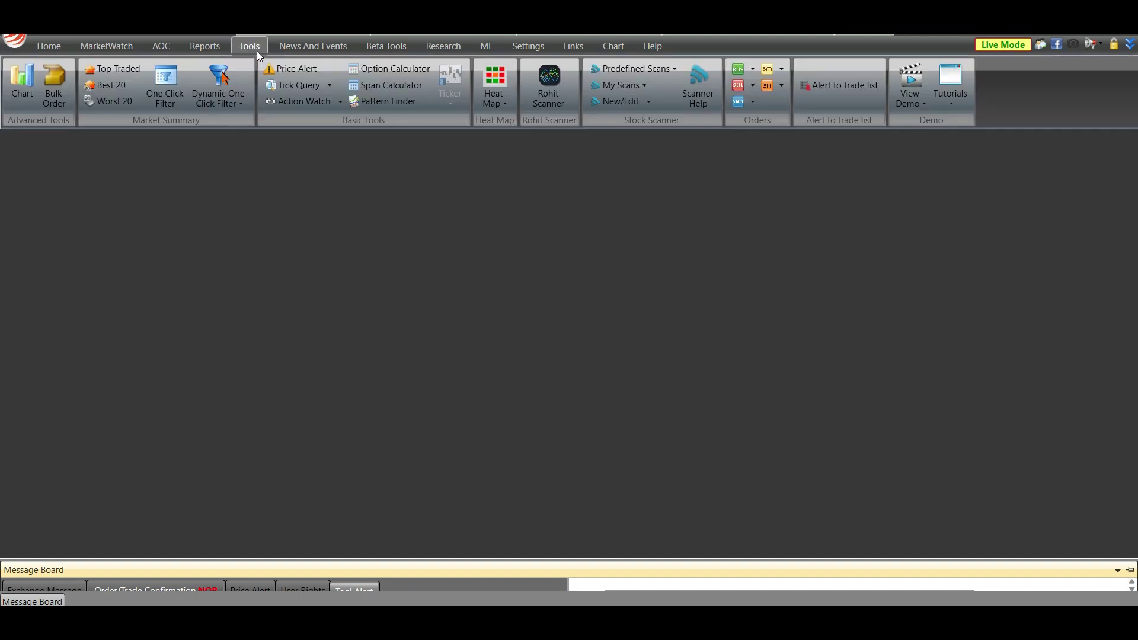
{"action": "left_click", "coordinate": [394, 86]}
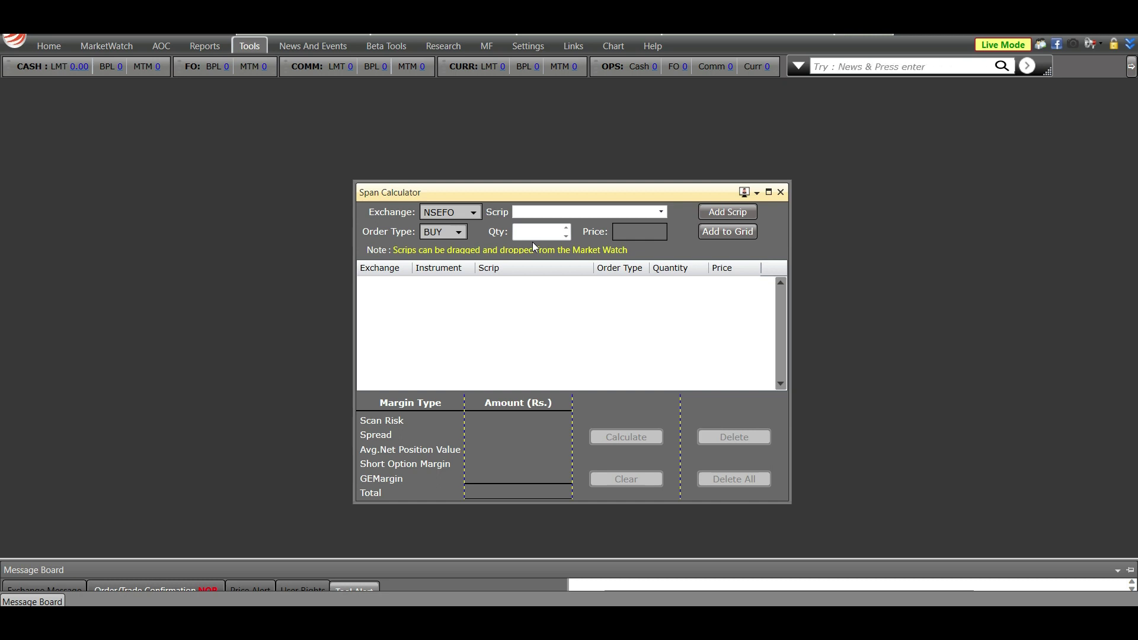
{"action": "left_click", "coordinate": [725, 216]}
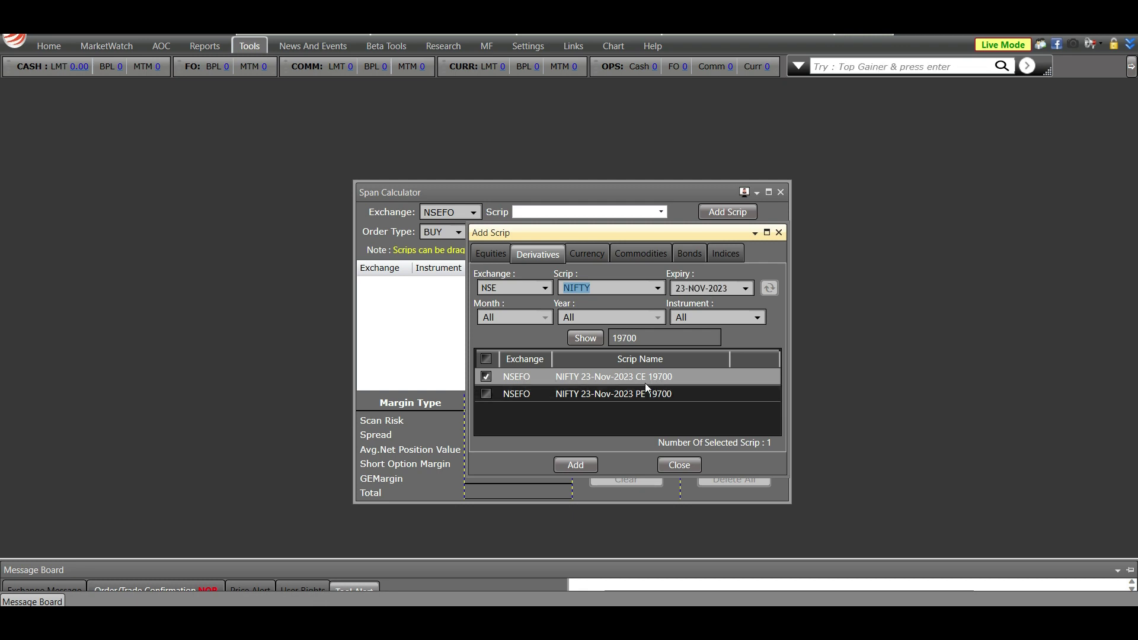
{"action": "left_click", "coordinate": [577, 463]}
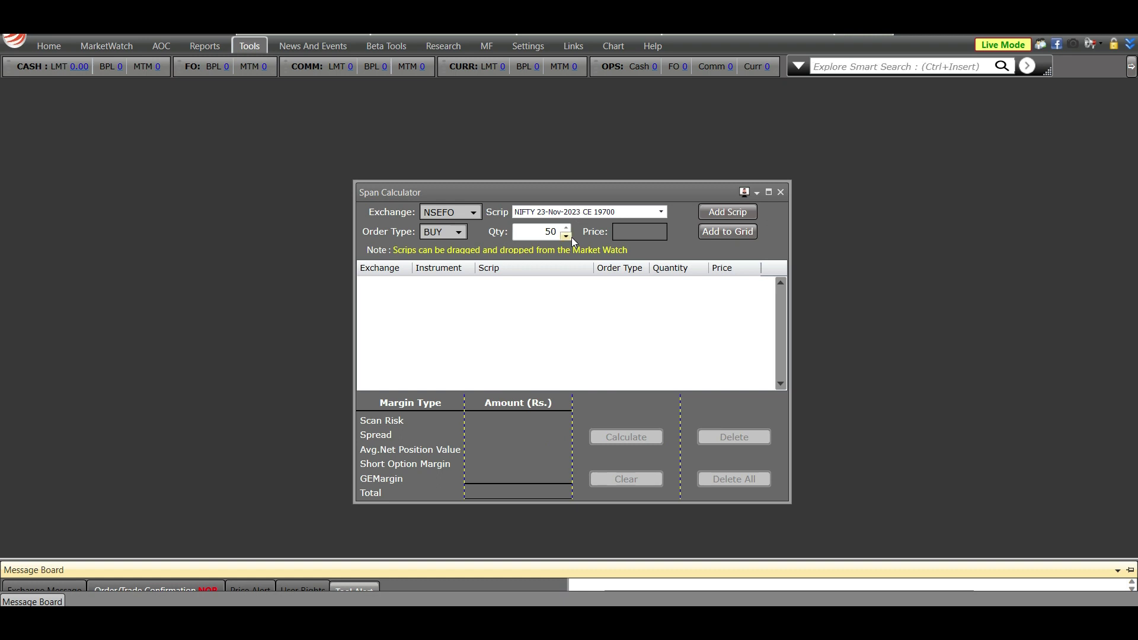
{"action": "left_click", "coordinate": [728, 232]}
Set the NIFTY call's order type in the grid to SELL and calculate its margin
{"action": "left_click", "coordinate": [618, 284]}
{"action": "left_click", "coordinate": [642, 285]}
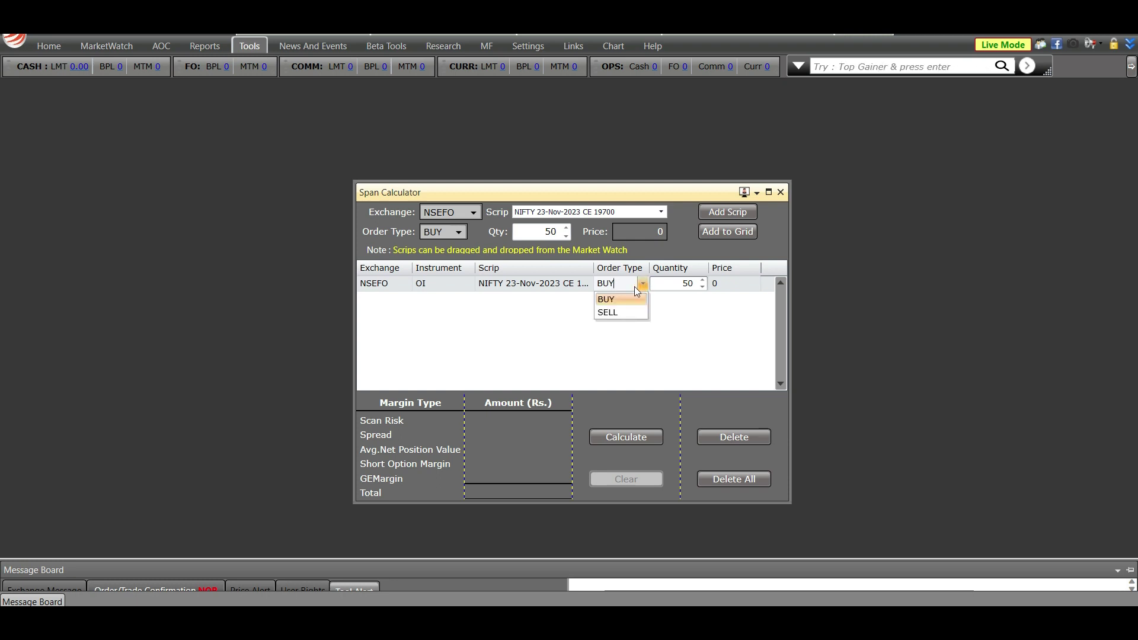
{"action": "left_click", "coordinate": [625, 312]}
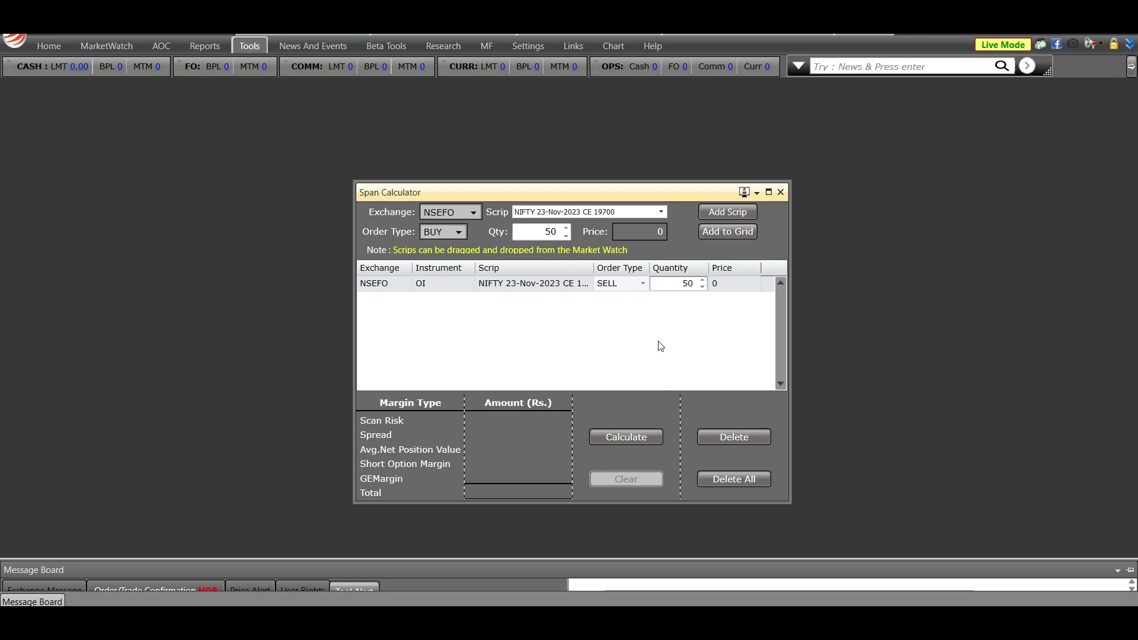
{"action": "left_click", "coordinate": [633, 436]}
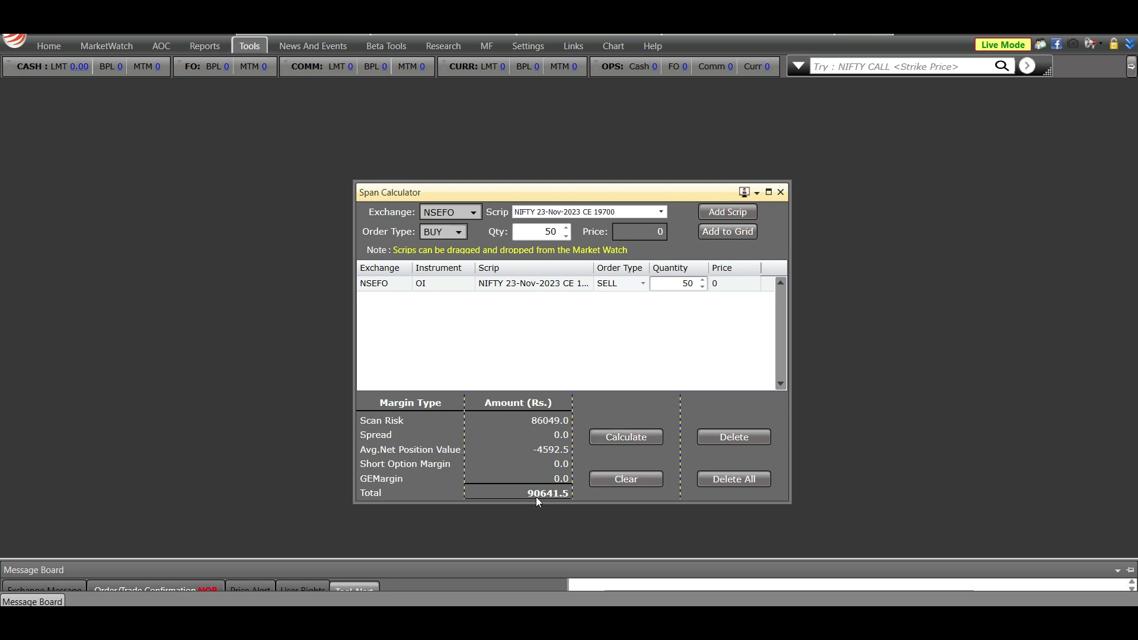
Widen the grid's Scrip column, then set the NIFTY call's order type to BUY and recalculate the margin
{"action": "left_click_drag", "start_coordinate": [593, 270], "coordinate": [624, 270]}
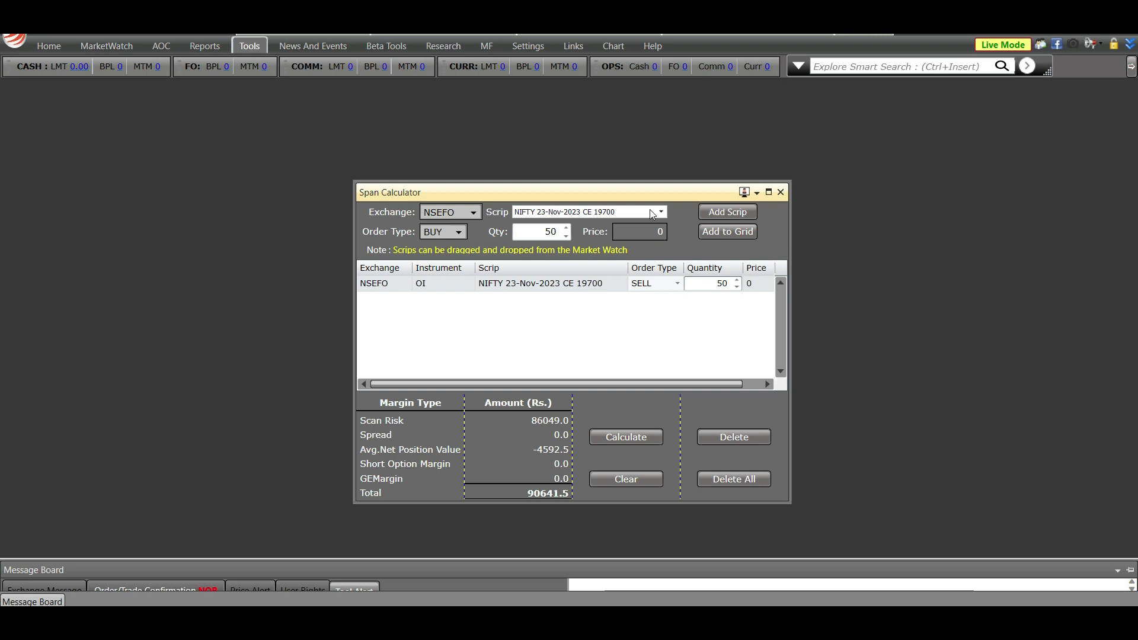
{"action": "left_click", "coordinate": [662, 287]}
{"action": "left_click", "coordinate": [662, 288]}
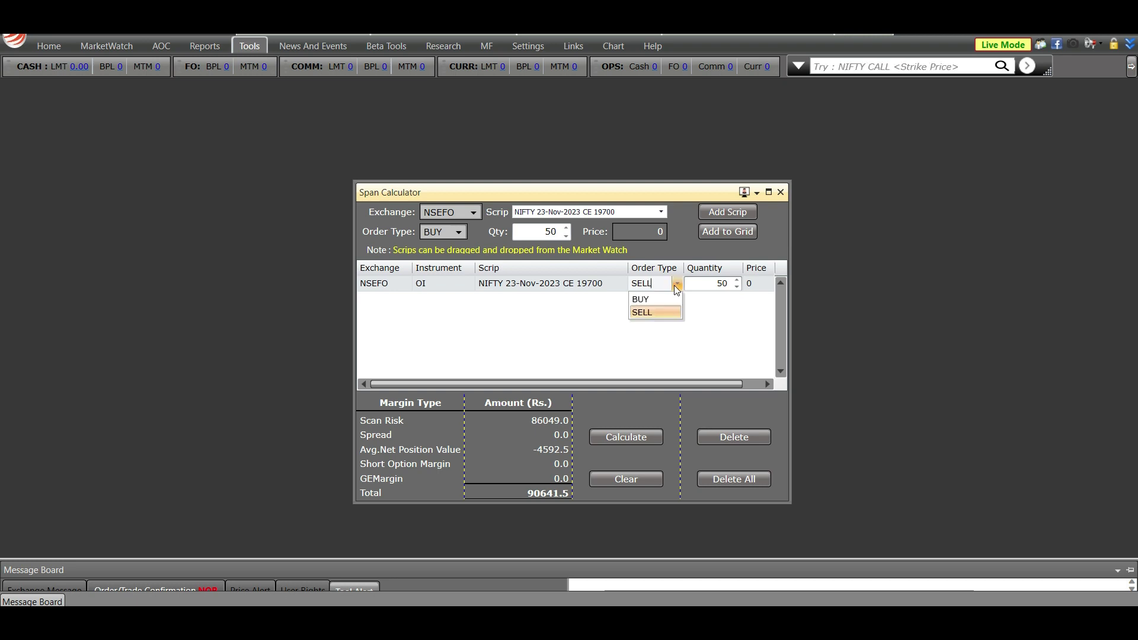
{"action": "left_click", "coordinate": [661, 297]}
{"action": "left_click", "coordinate": [617, 436]}
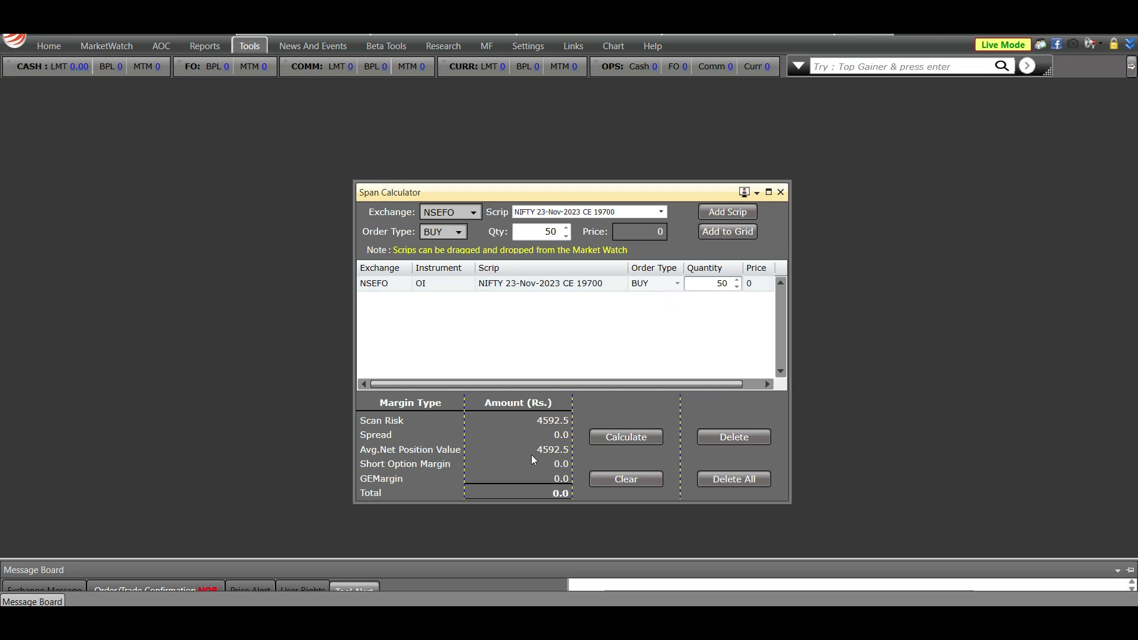
Switch the NIFTY call's order type back to SELL and recalculate the margin
{"action": "left_click", "coordinate": [669, 286]}
{"action": "left_click", "coordinate": [673, 287]}
{"action": "left_click", "coordinate": [635, 311]}
{"action": "left_click", "coordinate": [616, 437]}
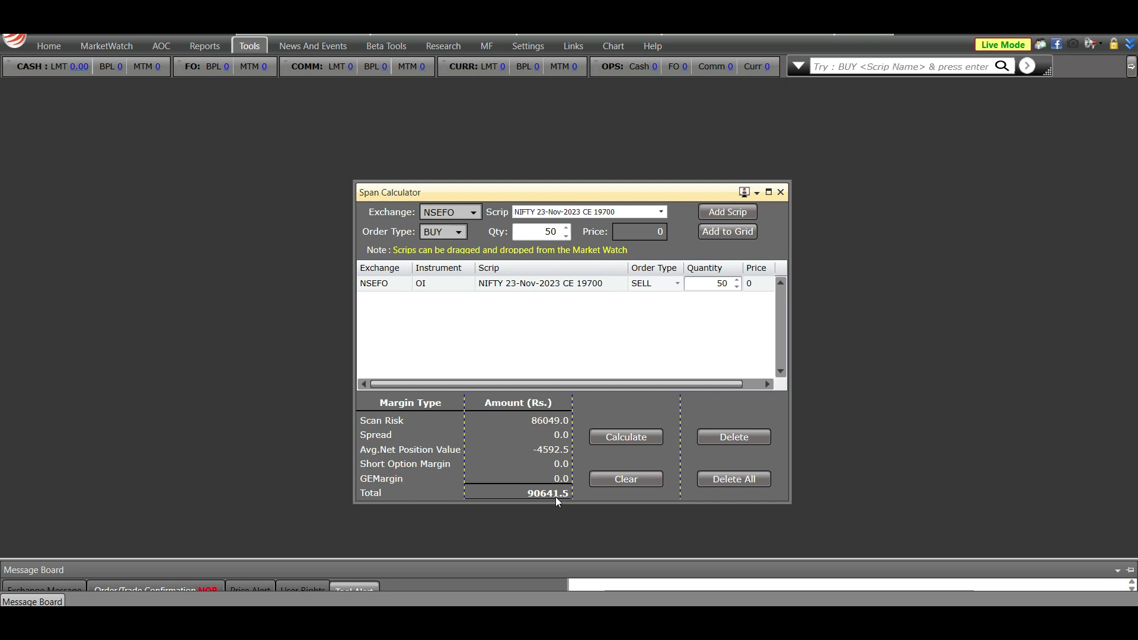
Change the order type of the NIFTY 23-Nov-2023 CE 19700 row to BUY
{"action": "left_click", "coordinate": [663, 285]}
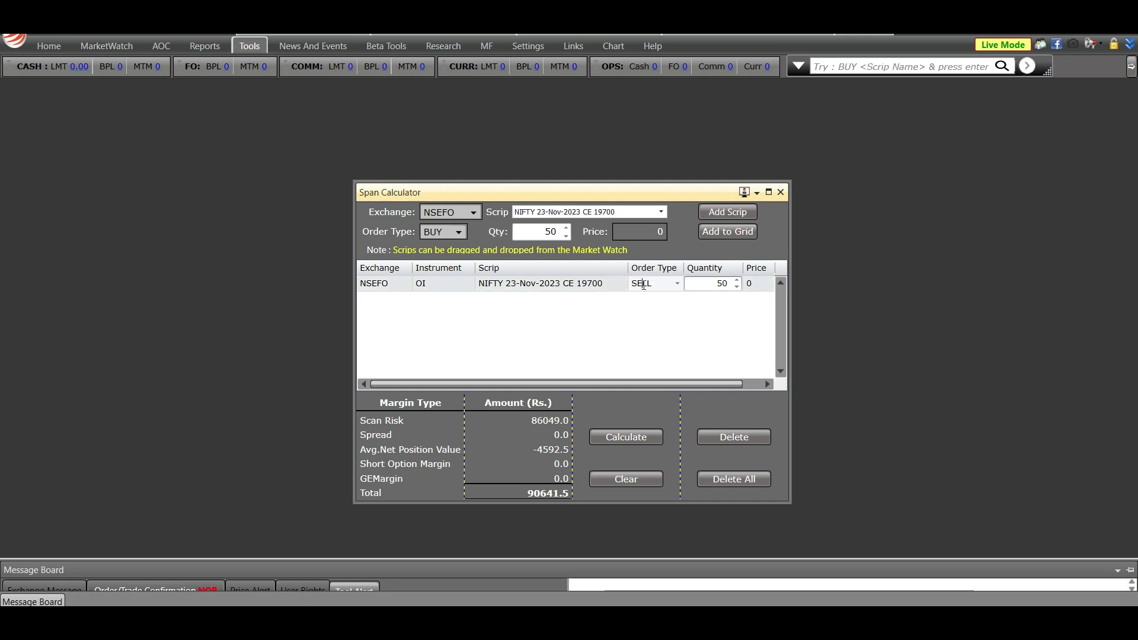
{"action": "left_click", "coordinate": [676, 284]}
{"action": "left_click", "coordinate": [655, 298]}
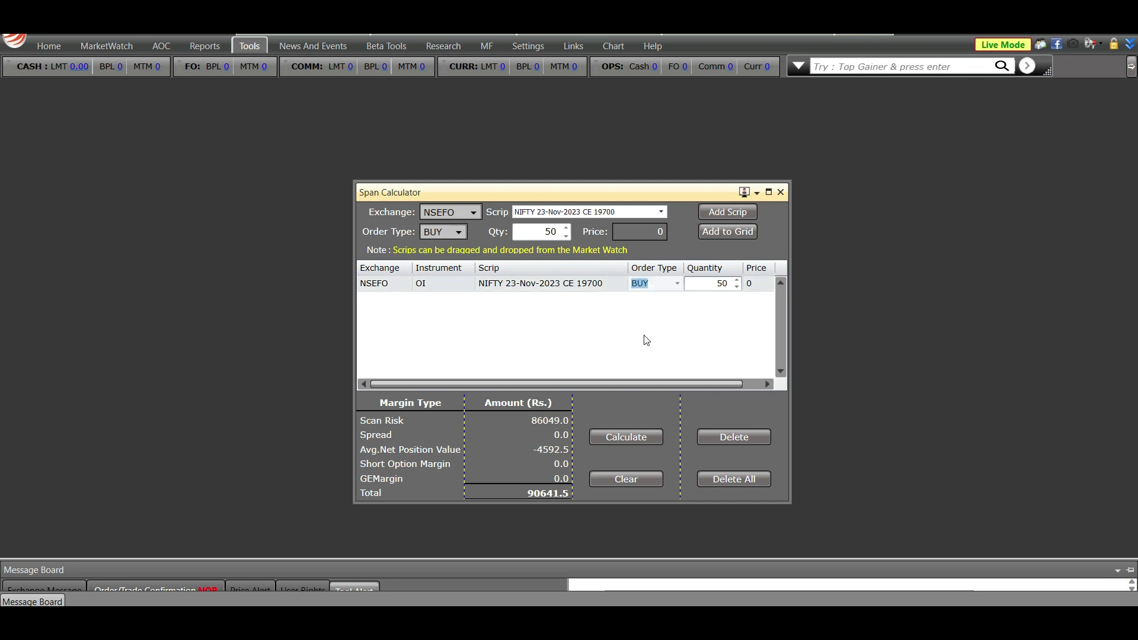
Recalculate the margin for buying the NIFTY 23-Nov-2023 CE 19700 option and close the Span Calculator
{"action": "left_click", "coordinate": [623, 438]}
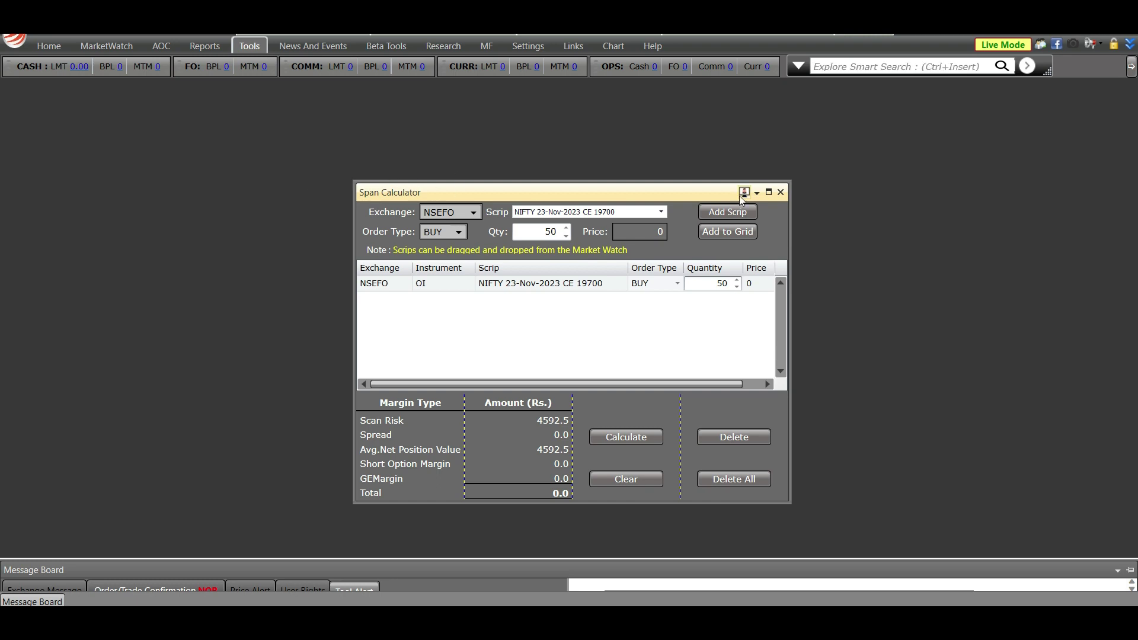
{"action": "left_click", "coordinate": [782, 191]}
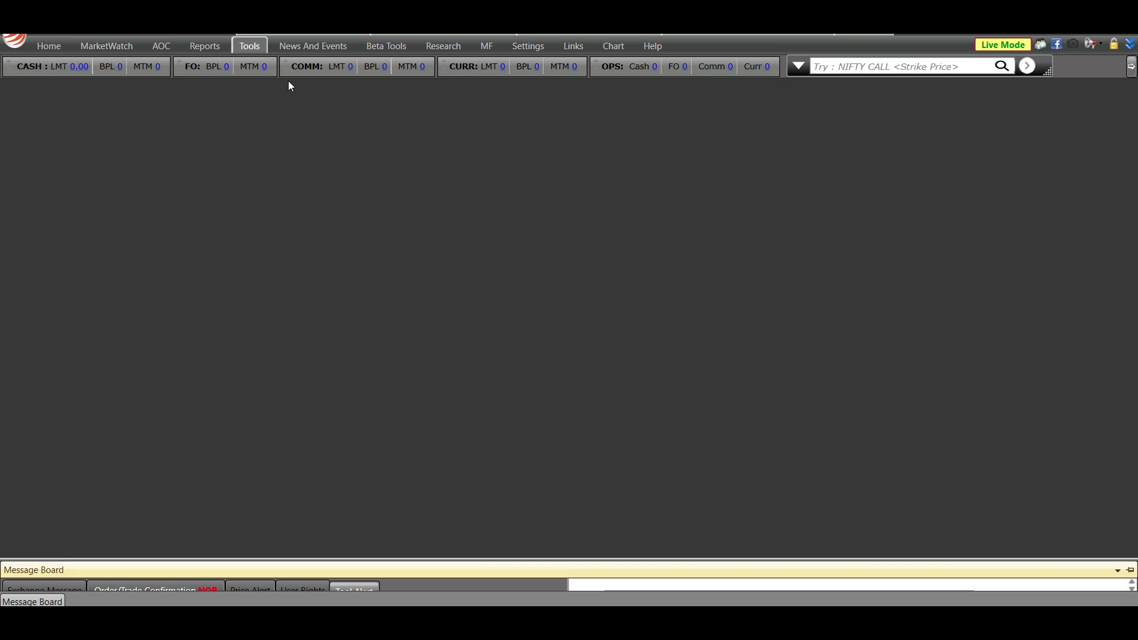
Open the Heat Map and dock it as a document in the main workspace
{"action": "left_click", "coordinate": [249, 45]}
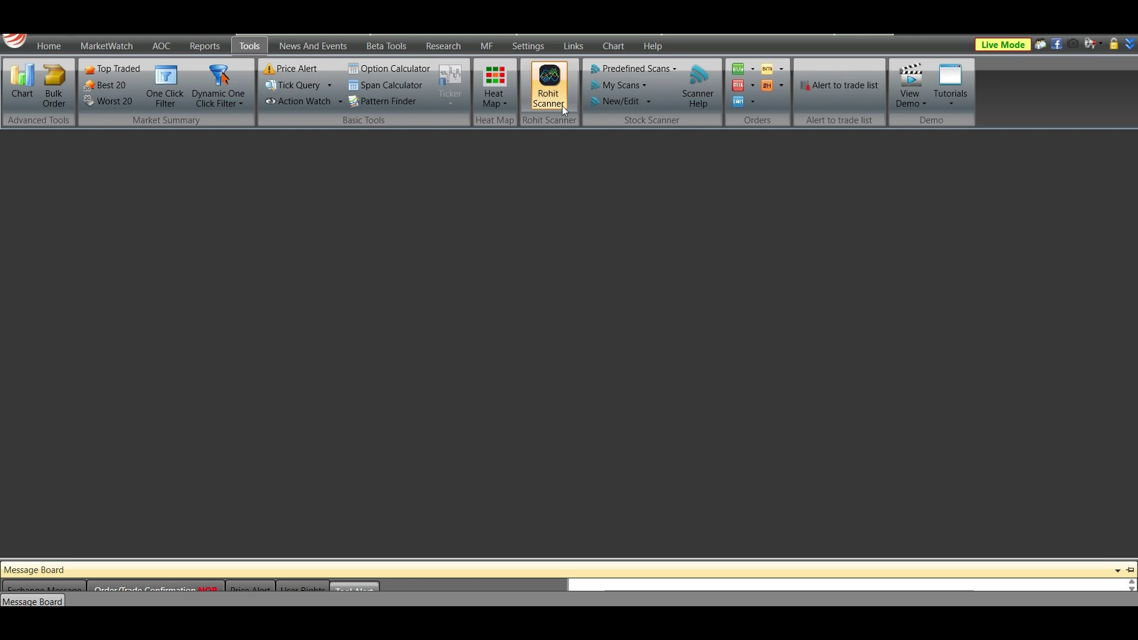
{"action": "left_click", "coordinate": [493, 83]}
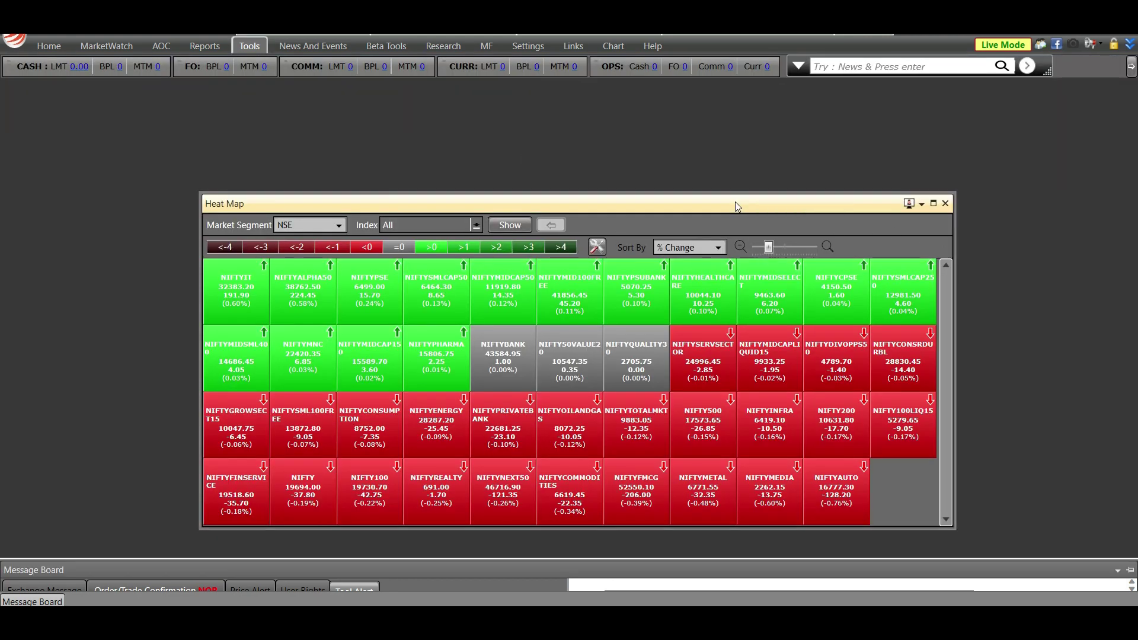
{"action": "right_click", "coordinate": [734, 201]}
{"action": "left_click", "coordinate": [707, 199]}
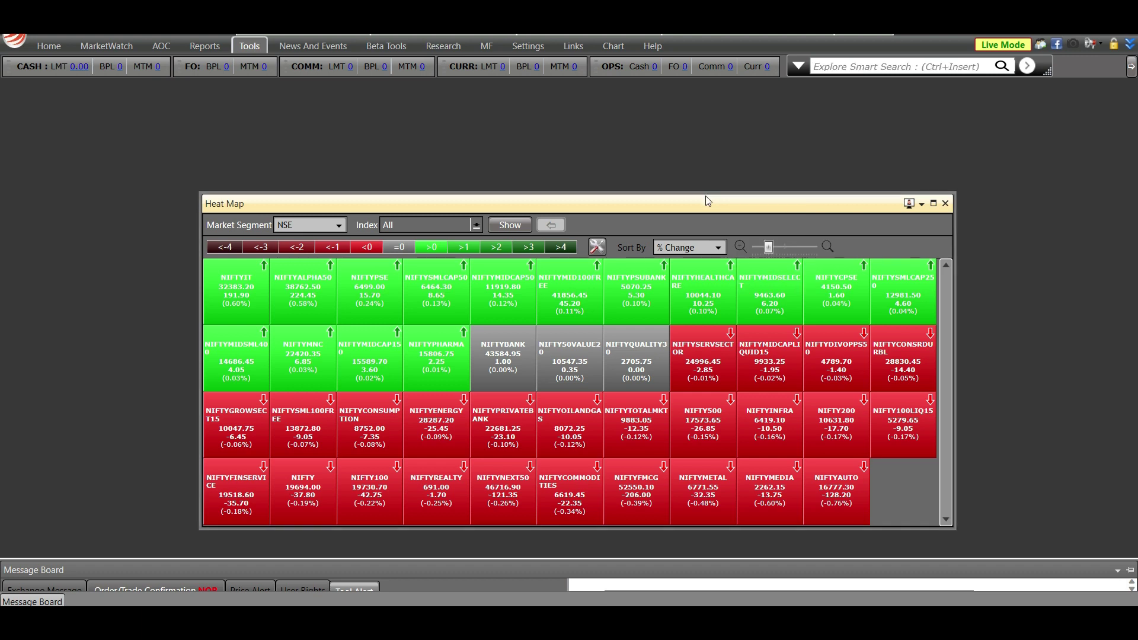
{"action": "right_click", "coordinate": [707, 199]}
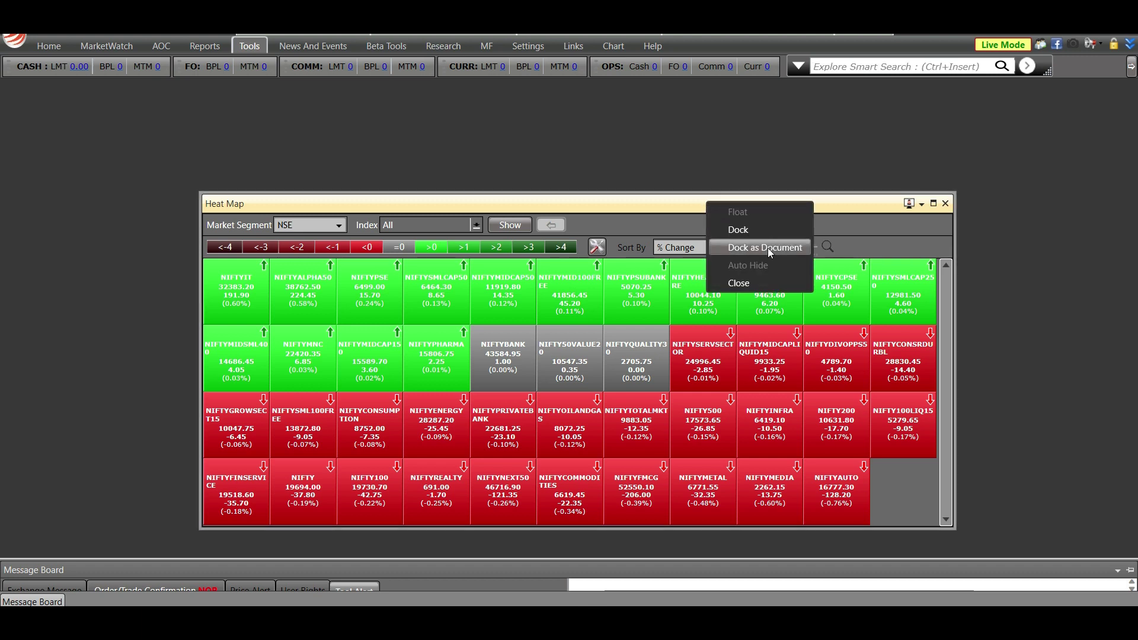
{"action": "left_click", "coordinate": [764, 248]}
Enlarge the heat map tiles to the maximum size and view the NIFTYSERVSECTOR tile's details
{"action": "left_click_drag", "start_coordinate": [570, 131], "coordinate": [637, 147]}
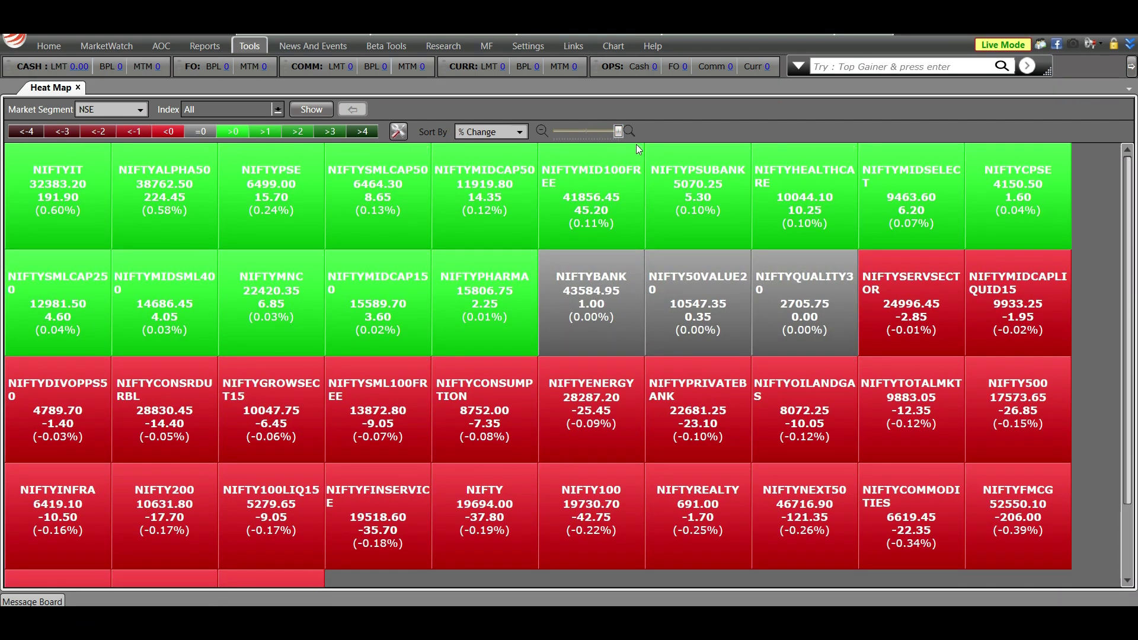
{"action": "mouse_move", "coordinate": [707, 203]}
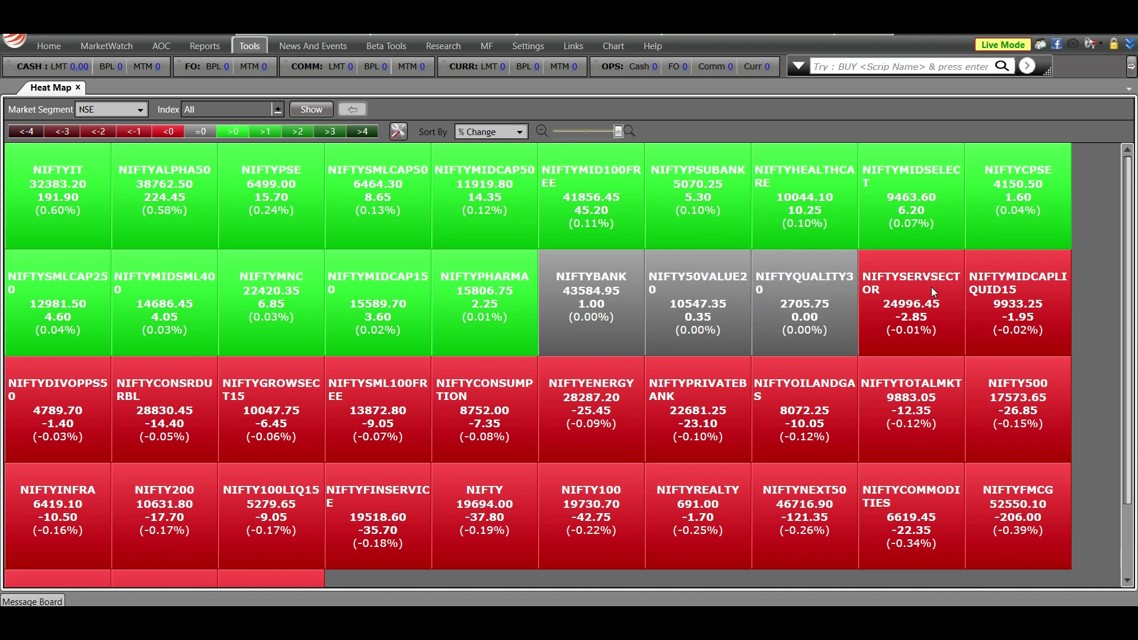
{"action": "mouse_move", "coordinate": [933, 292]}
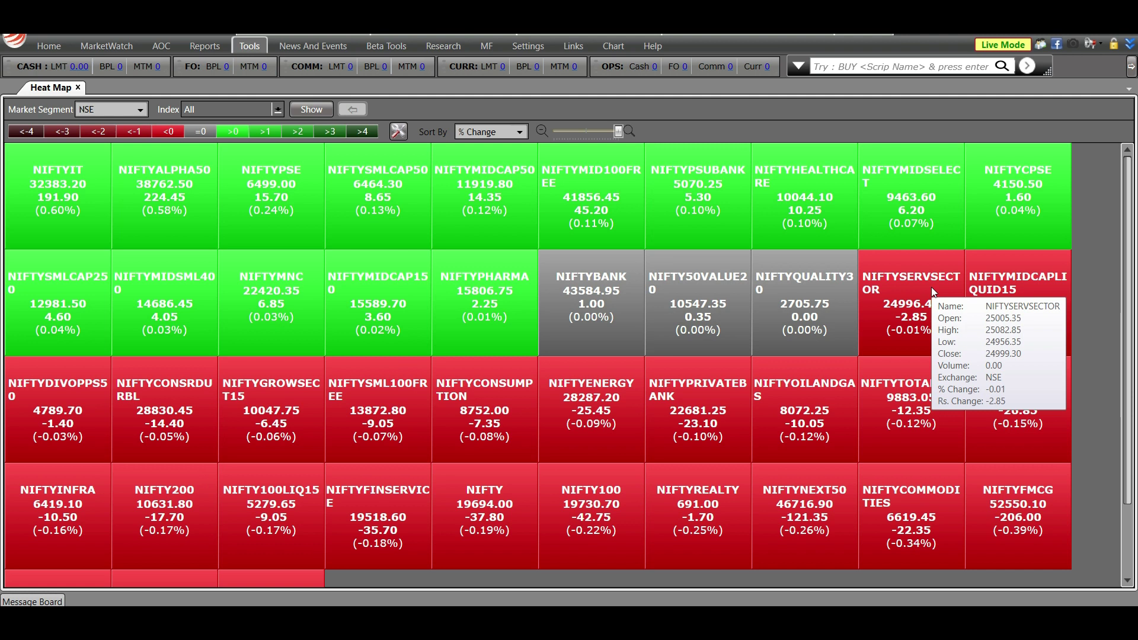
Review the market segment options, keep NSE, and examine the index tiles from NIFTYIT through NIFTYAUTO
{"action": "left_click", "coordinate": [139, 112]}
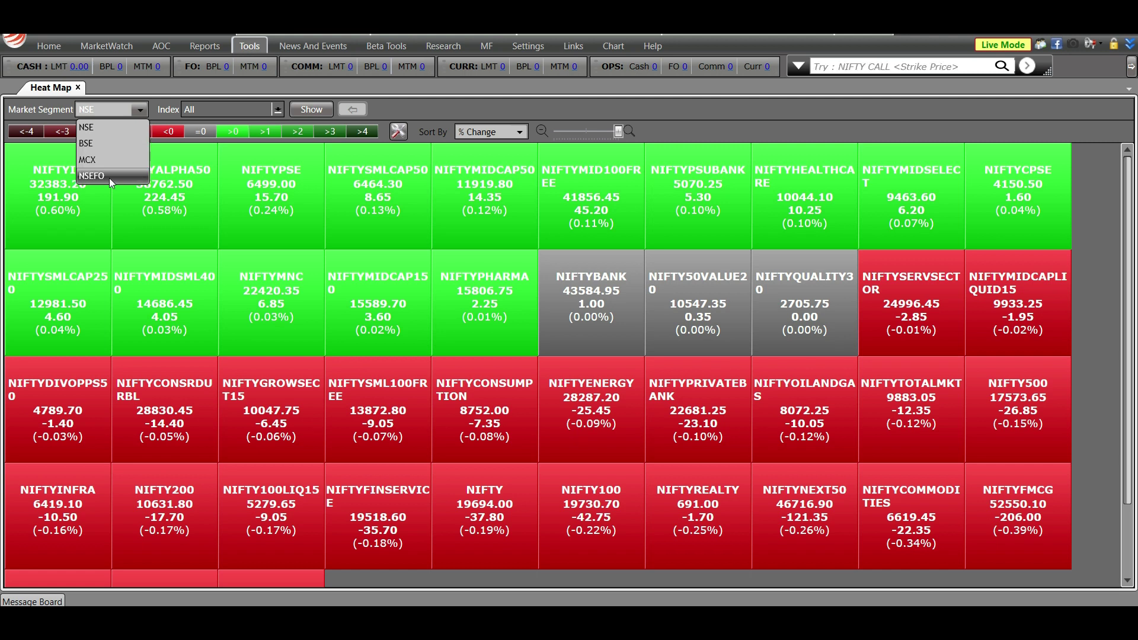
{"action": "left_click", "coordinate": [99, 126]}
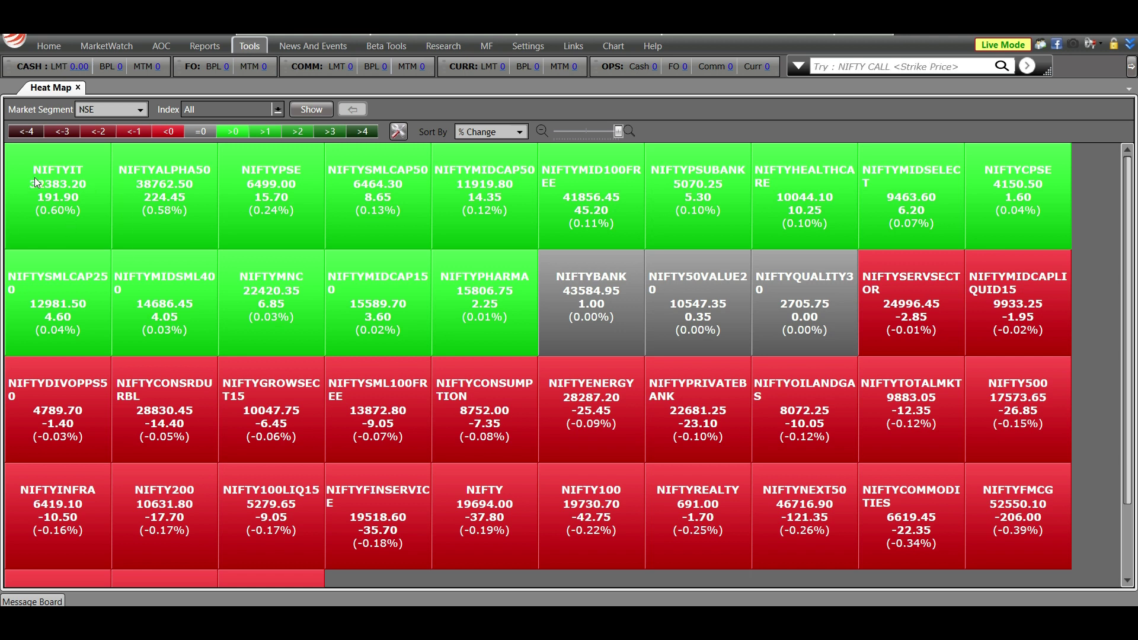
{"action": "scroll", "coordinate": [428, 446], "scroll_direction": "down", "scroll_amount": 3}
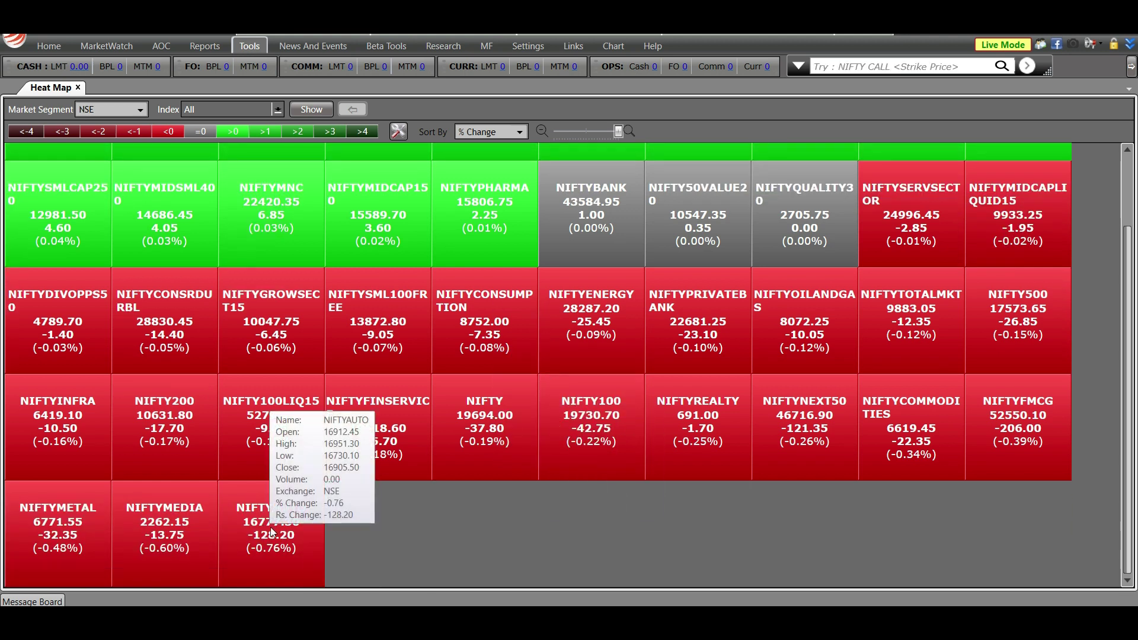
{"action": "scroll", "coordinate": [270, 528], "scroll_direction": "up", "scroll_amount": 3}
{"action": "mouse_move", "coordinate": [673, 493]}
{"action": "mouse_move", "coordinate": [551, 244]}
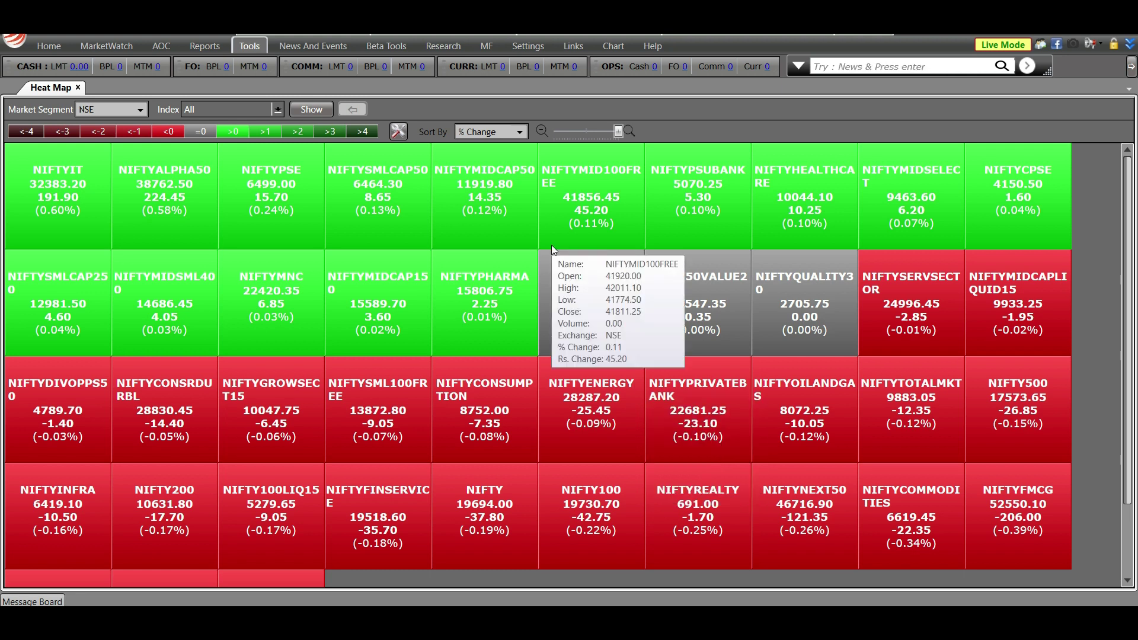
{"action": "mouse_move", "coordinate": [710, 172]}
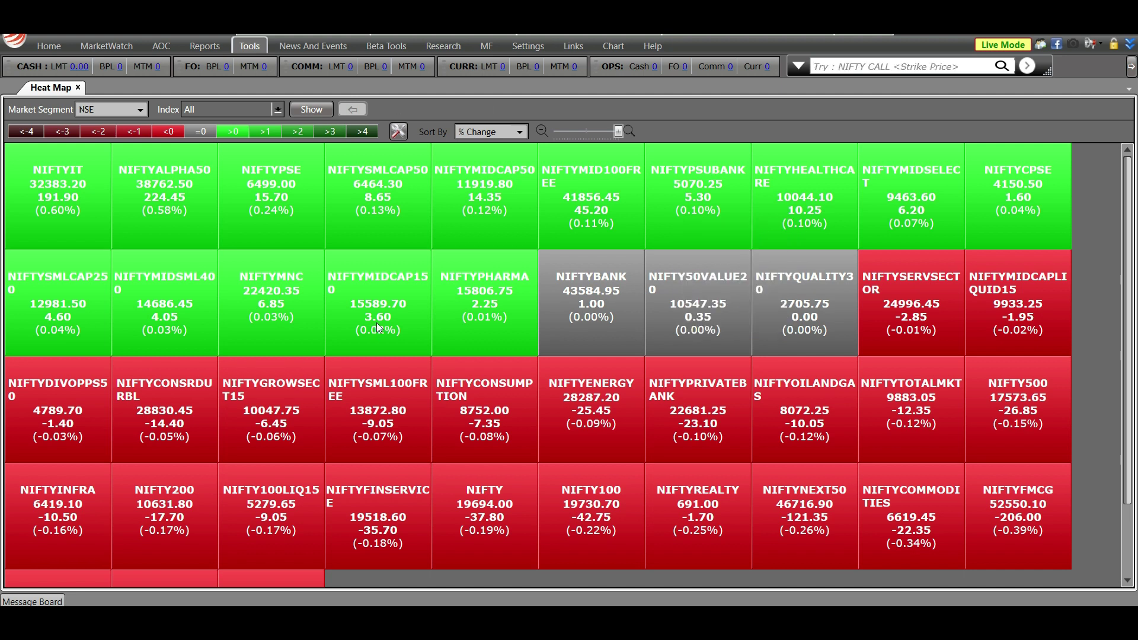
{"action": "mouse_move", "coordinate": [483, 350]}
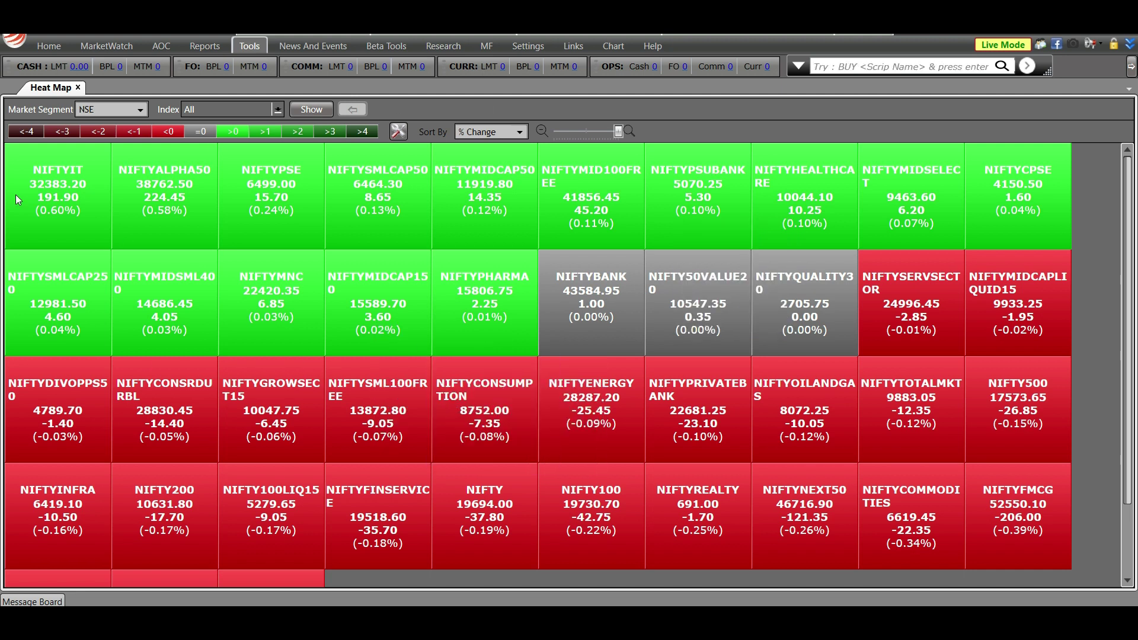
{"action": "mouse_move", "coordinate": [30, 180]}
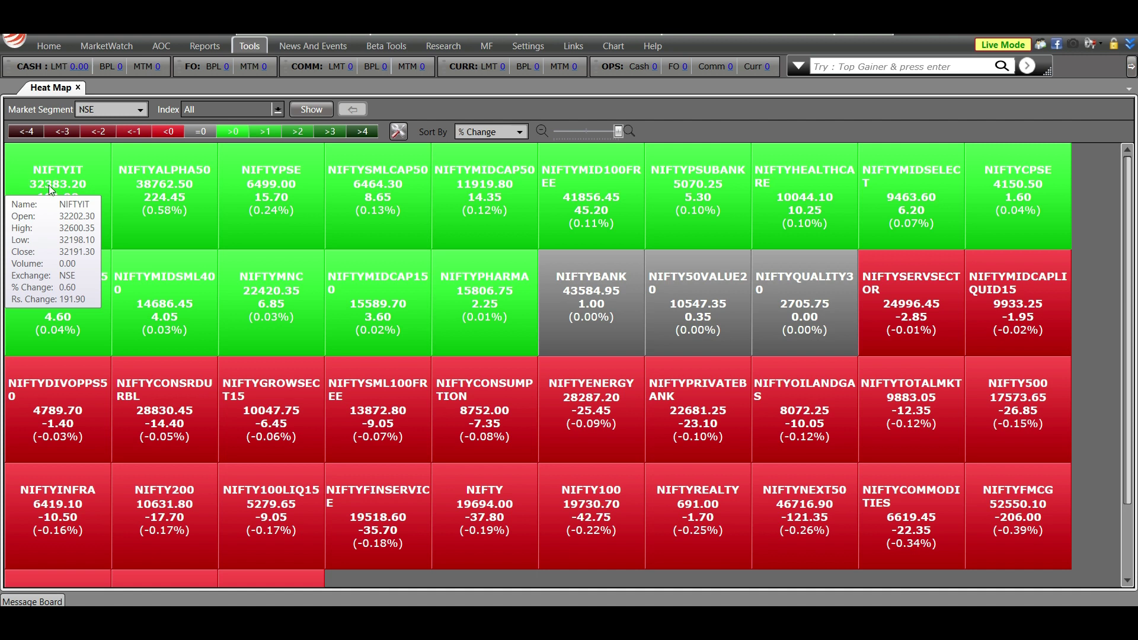
{"action": "scroll", "coordinate": [234, 243], "scroll_direction": "down", "scroll_amount": 2}
{"action": "mouse_move", "coordinate": [290, 536]}
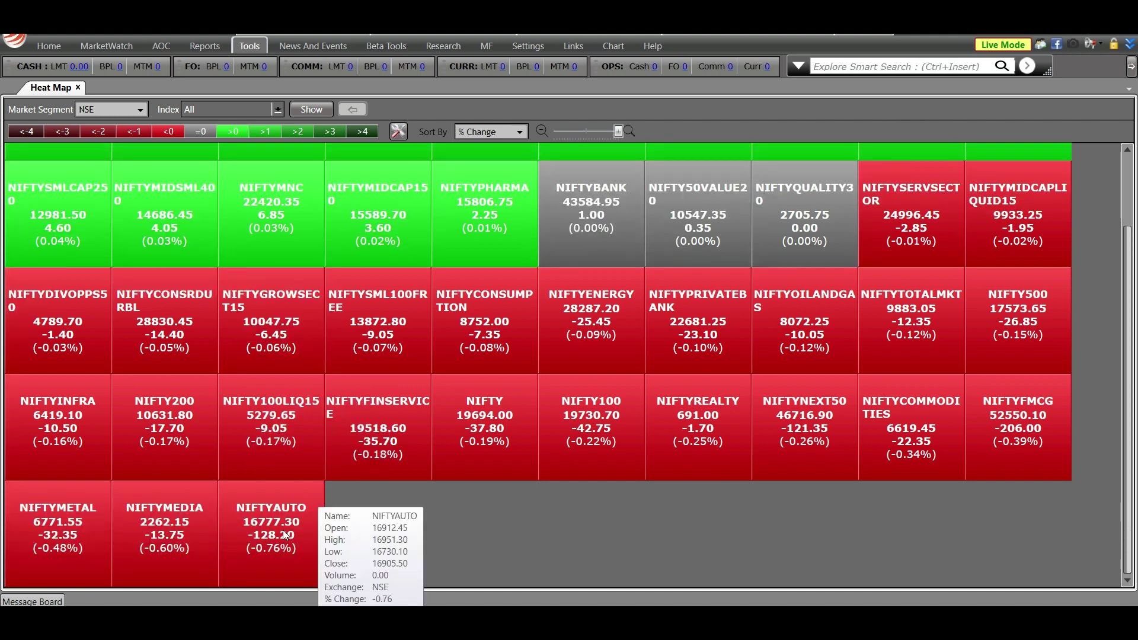
{"action": "scroll", "coordinate": [284, 533], "scroll_direction": "up", "scroll_amount": 2}
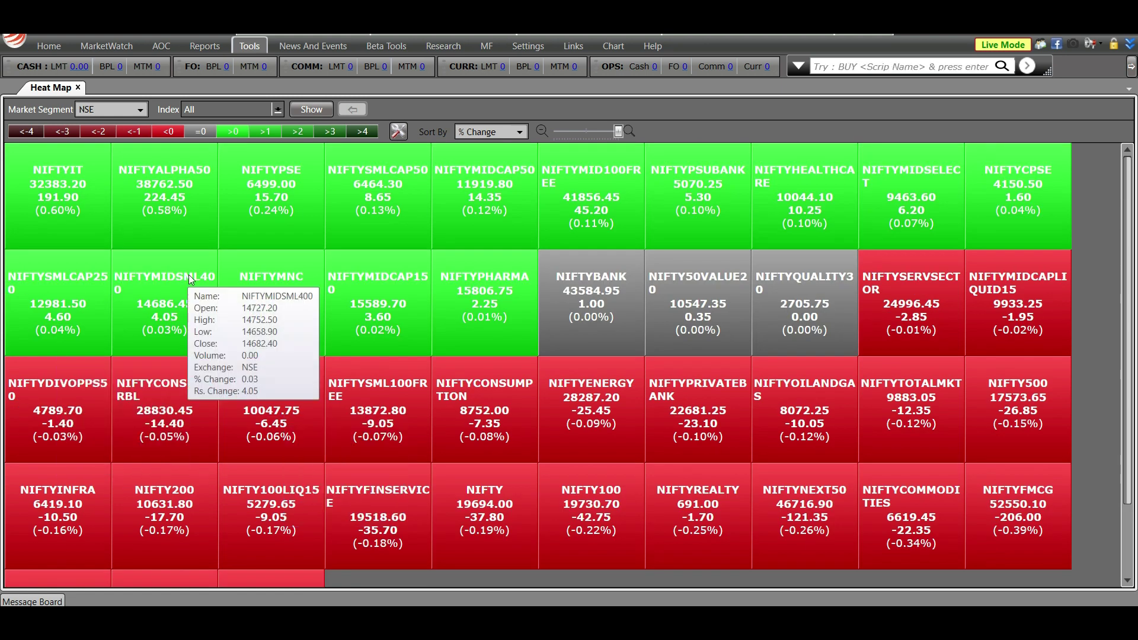
View the constituent stocks of NIFTYIT without its market depth and chart windows, and return to the heat map of all indices
{"action": "double_click", "coordinate": [56, 187]}
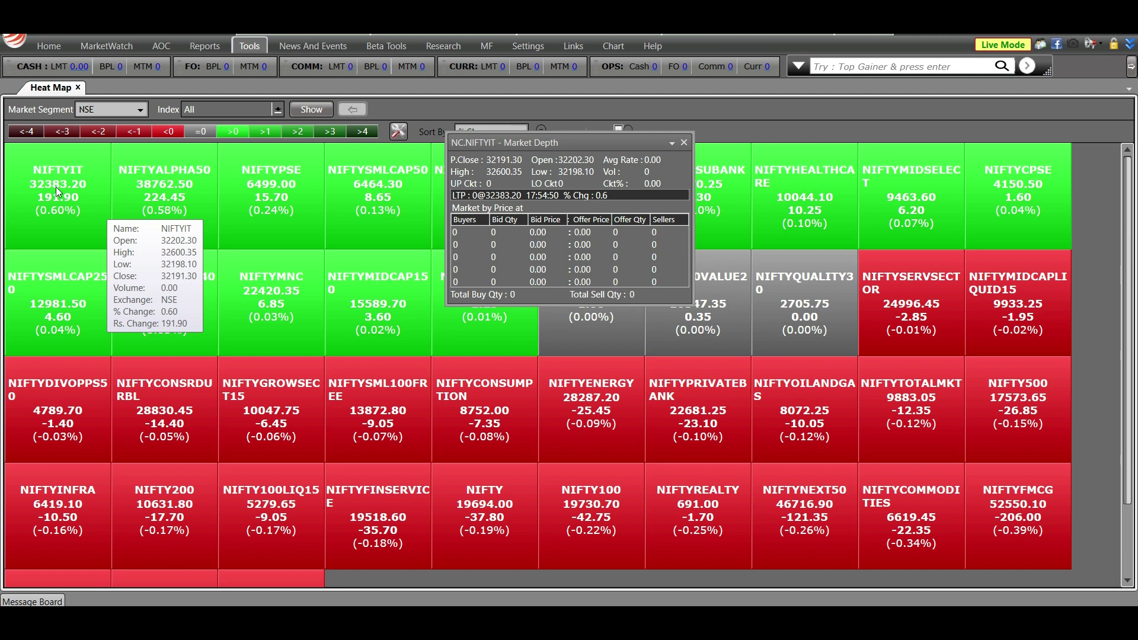
{"action": "left_click", "coordinate": [684, 144]}
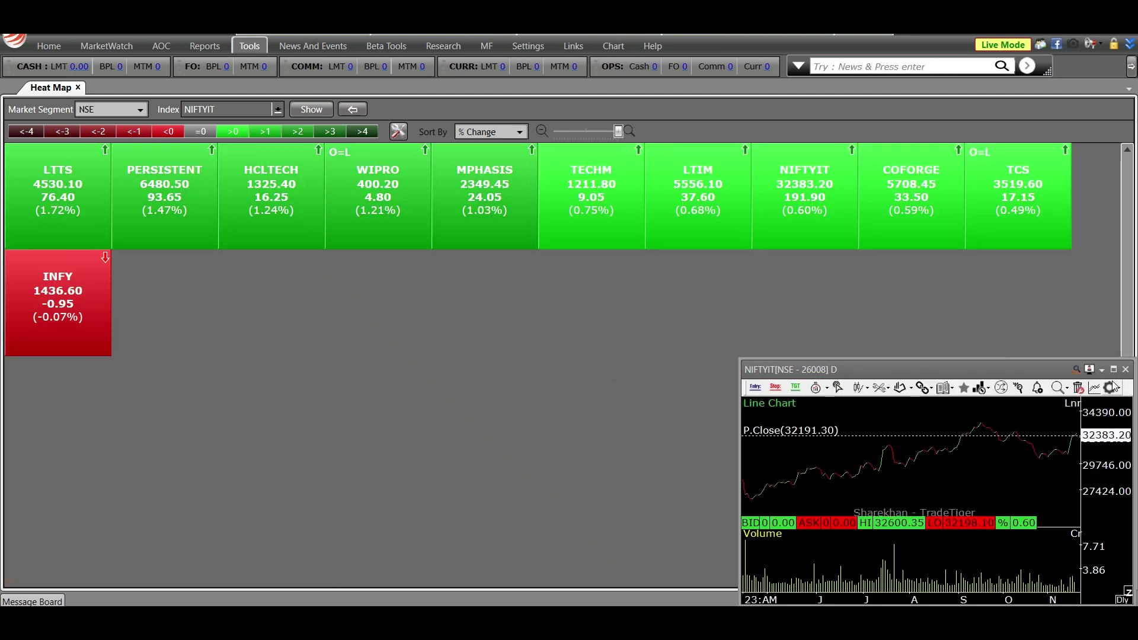
{"action": "left_click", "coordinate": [571, 320]}
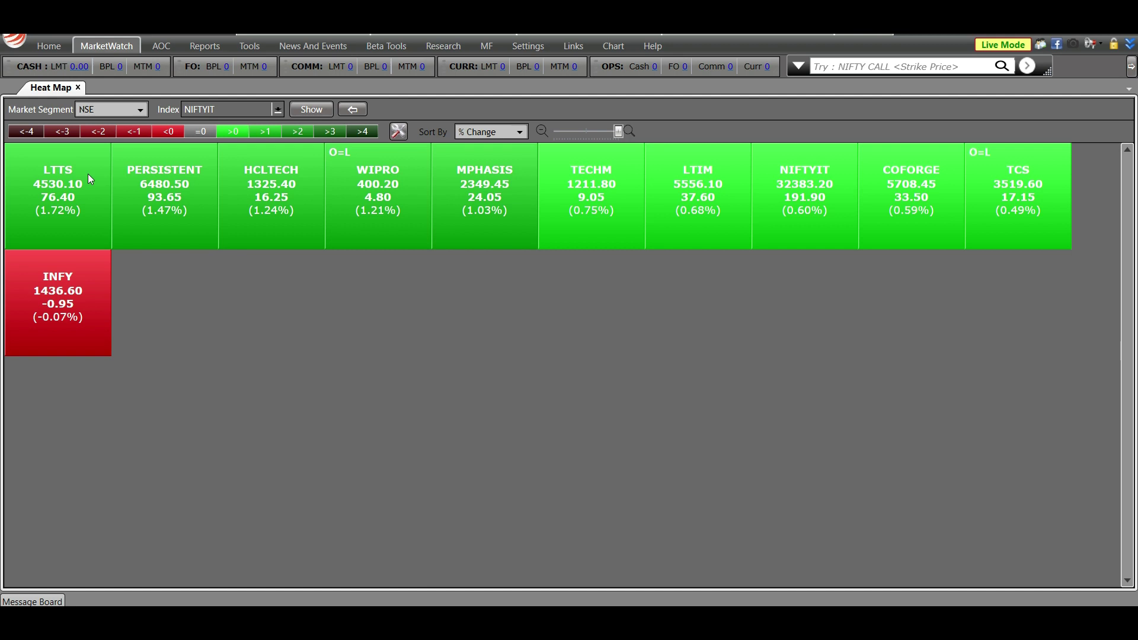
{"action": "left_click", "coordinate": [360, 114]}
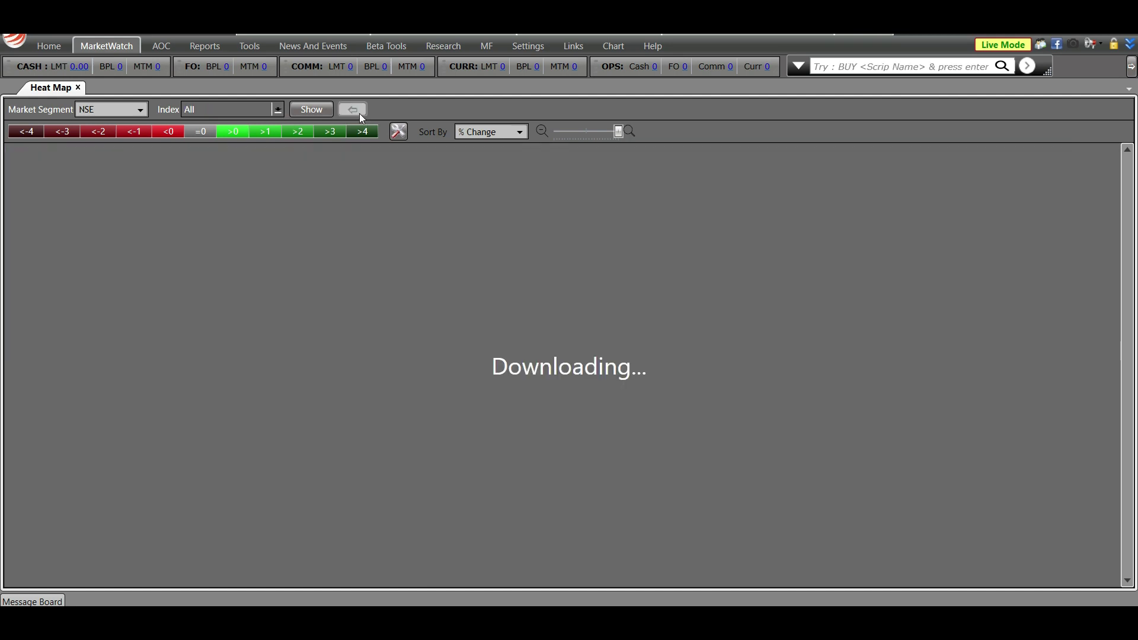